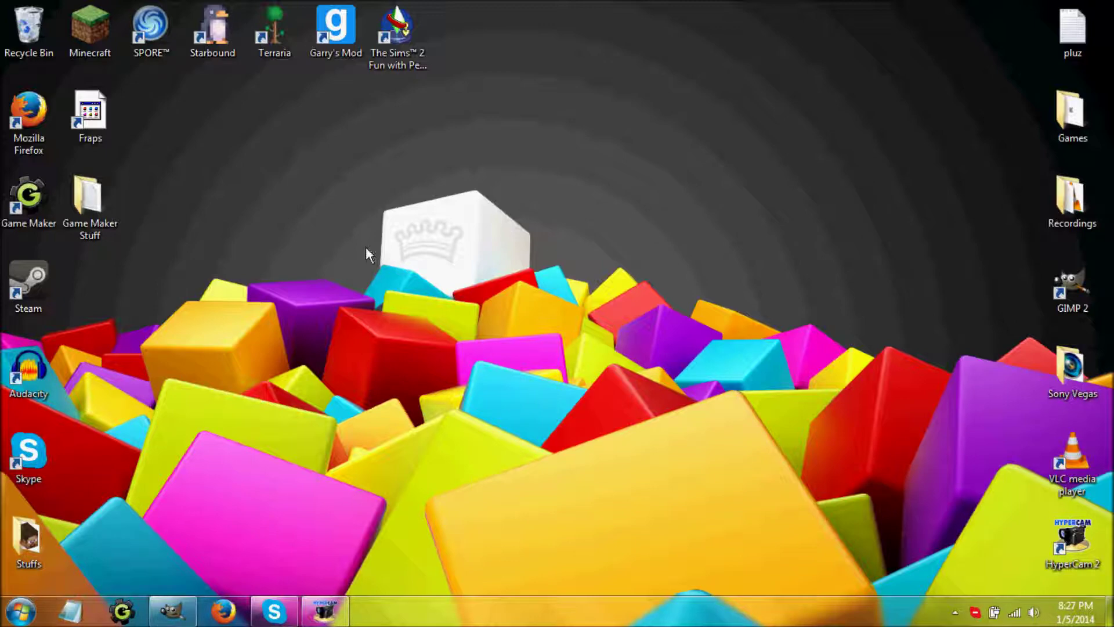
Step: Maximize the 32×32 alien image window, then draw and undo a red Pencil test stroke
click(174, 606)
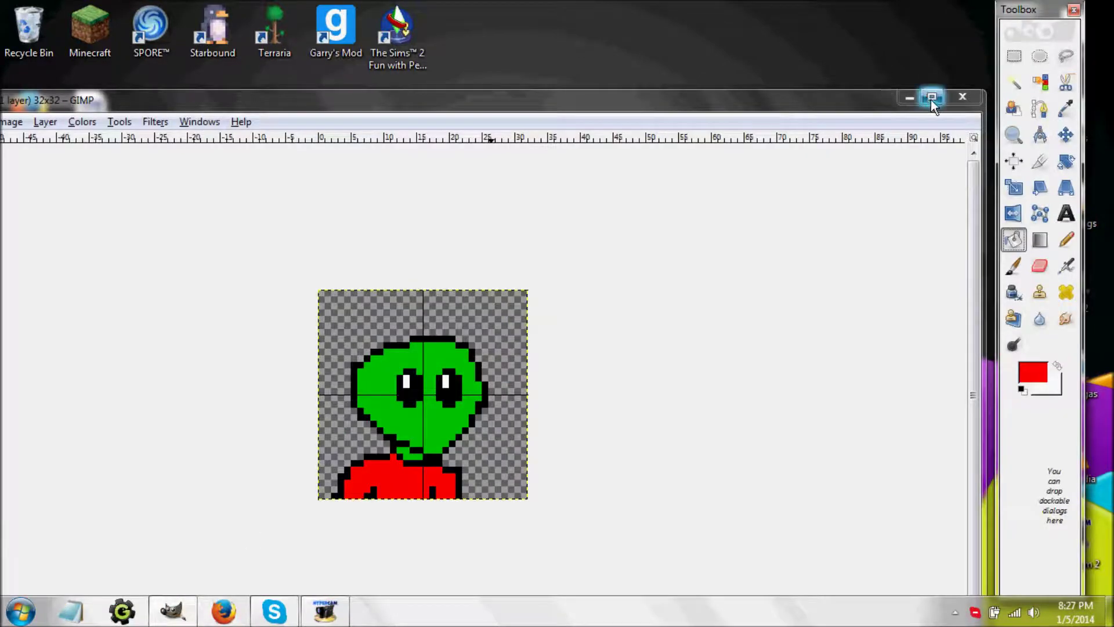
click(932, 98)
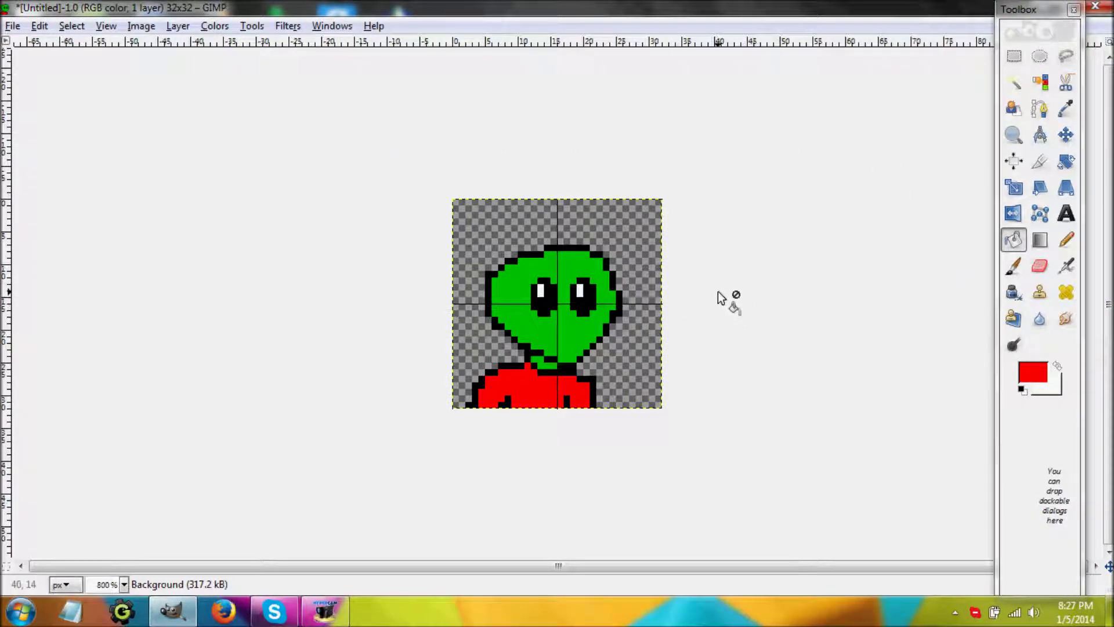
click(1067, 238)
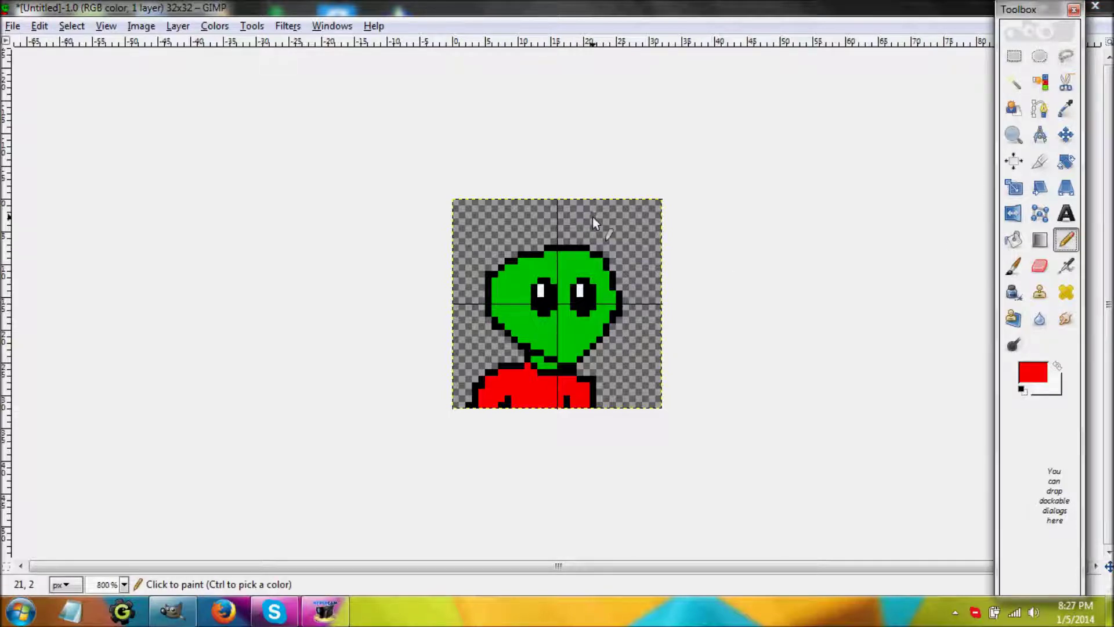
mouse_move(593, 219)
mouse_down()
mouse_move(643, 252)
mouse_move(658, 292)
mouse_move(643, 254)
mouse_move(594, 202)
mouse_up()
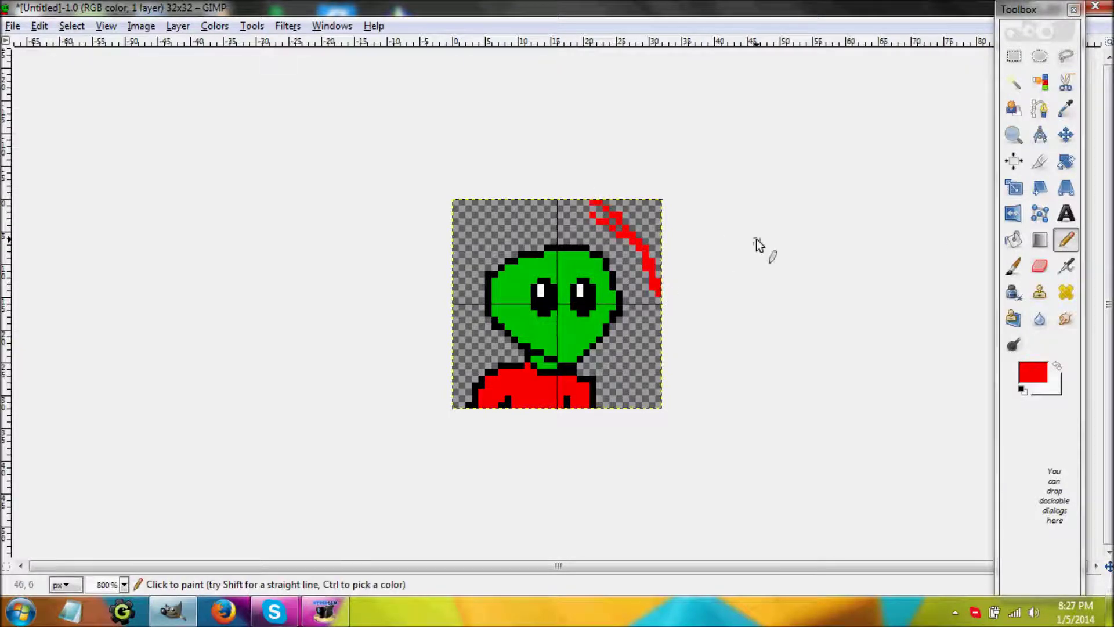
key(ctrl+z)
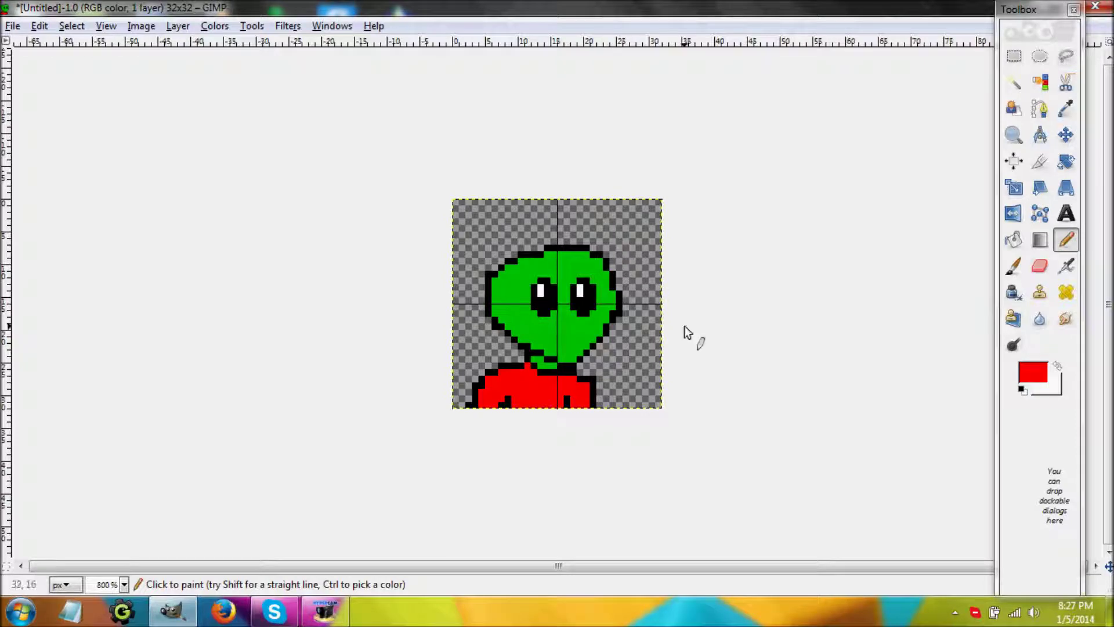
click(13, 26)
Step: Start a new image and set its width and height to 8 pixels
click(32, 45)
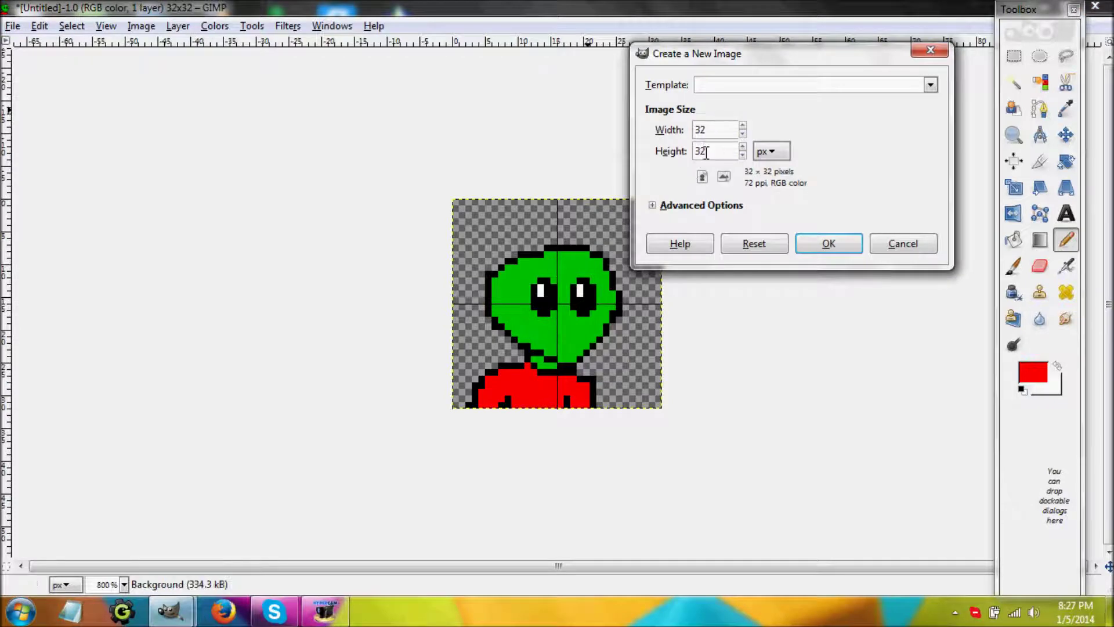
double_click(708, 150)
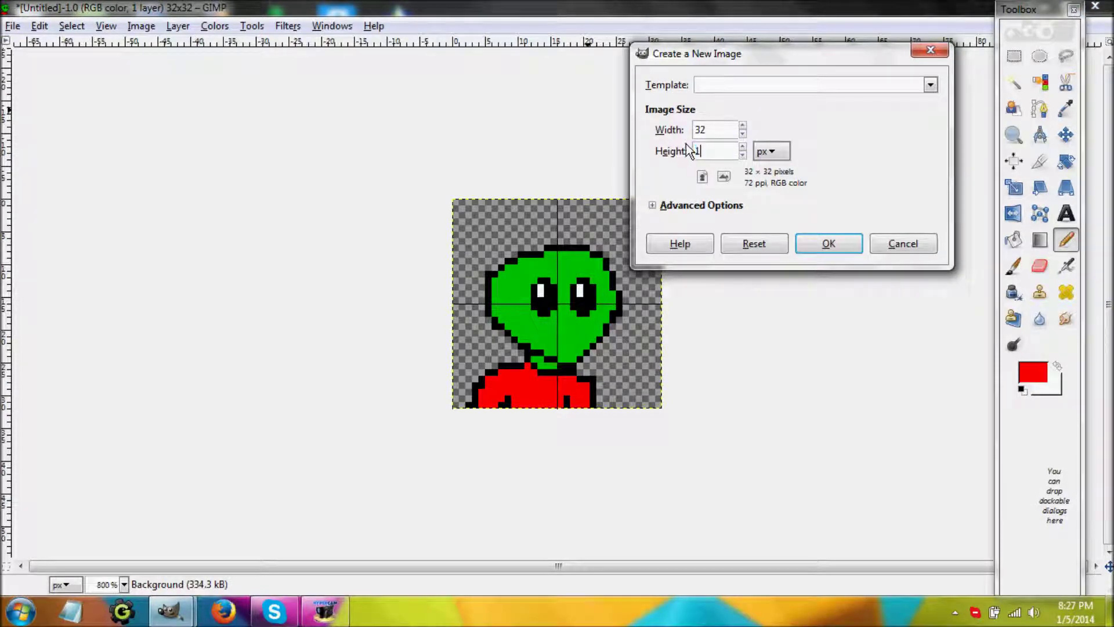
text(1)
key(BackSpace)
text(8)
click(694, 133)
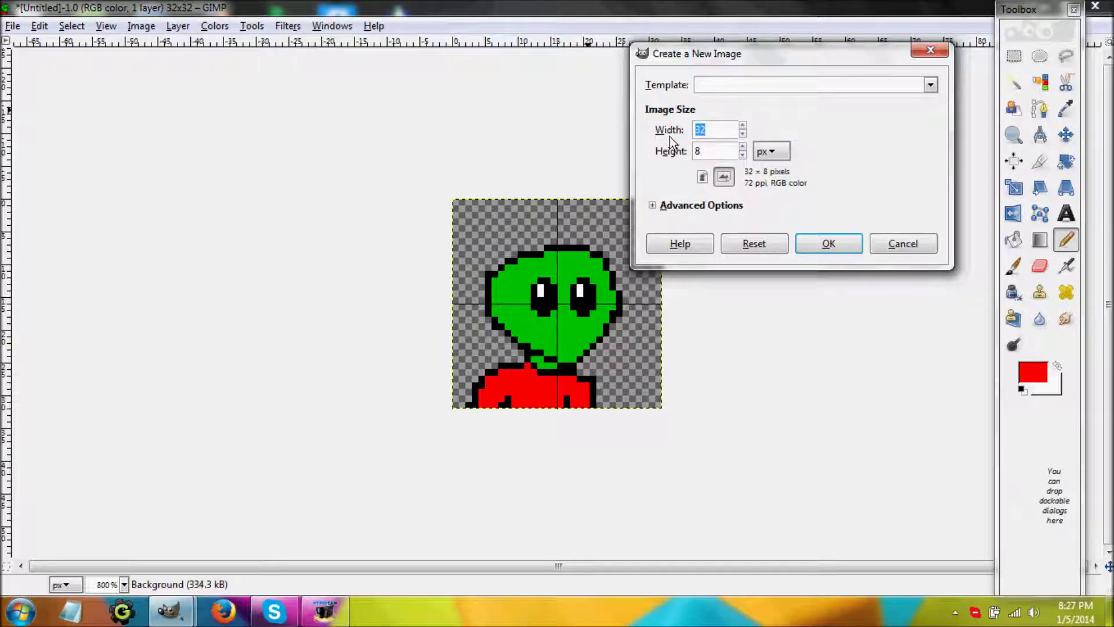
text(8)
Step: Set the Advanced Options background fill to Transparency
click(684, 206)
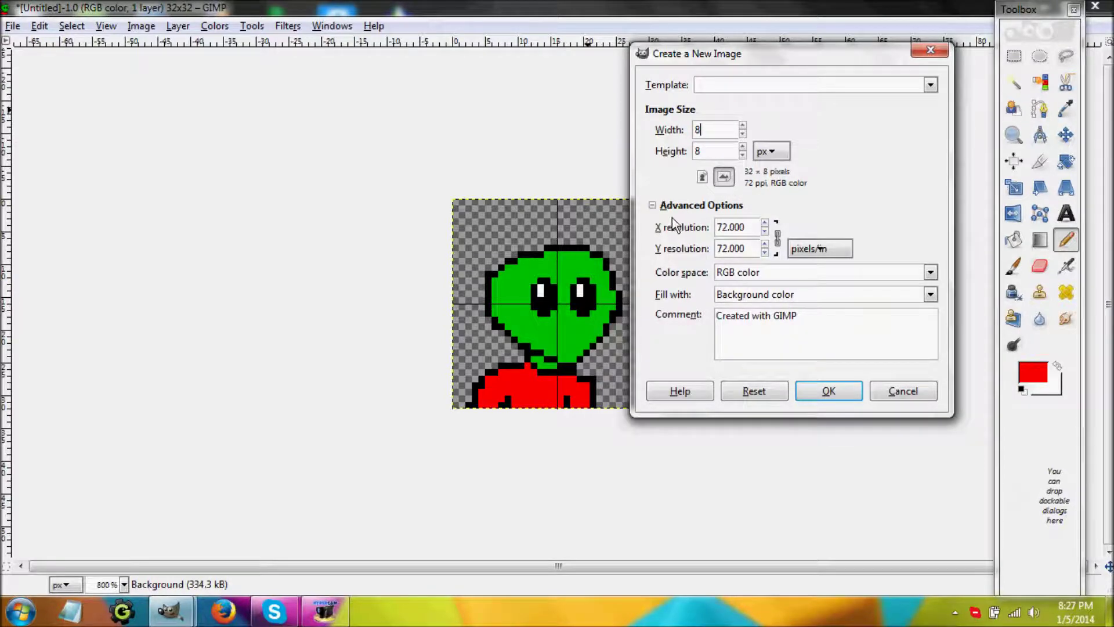
click(762, 294)
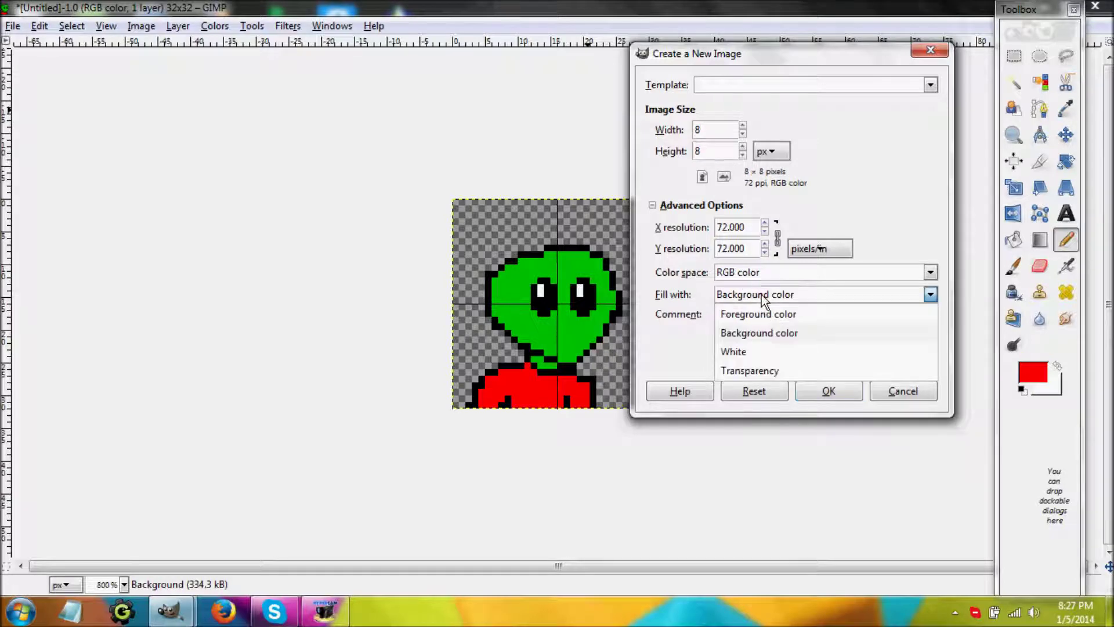
click(775, 371)
Step: Create the 8×8 image, maximize its window and zoom in to 6400%
click(844, 396)
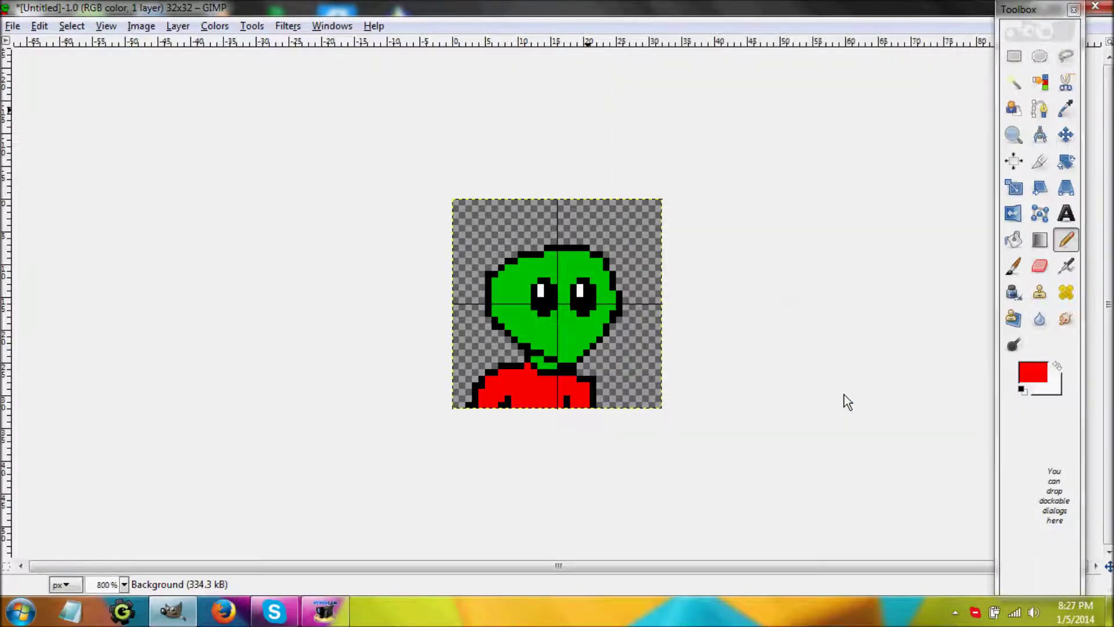
click(490, 153)
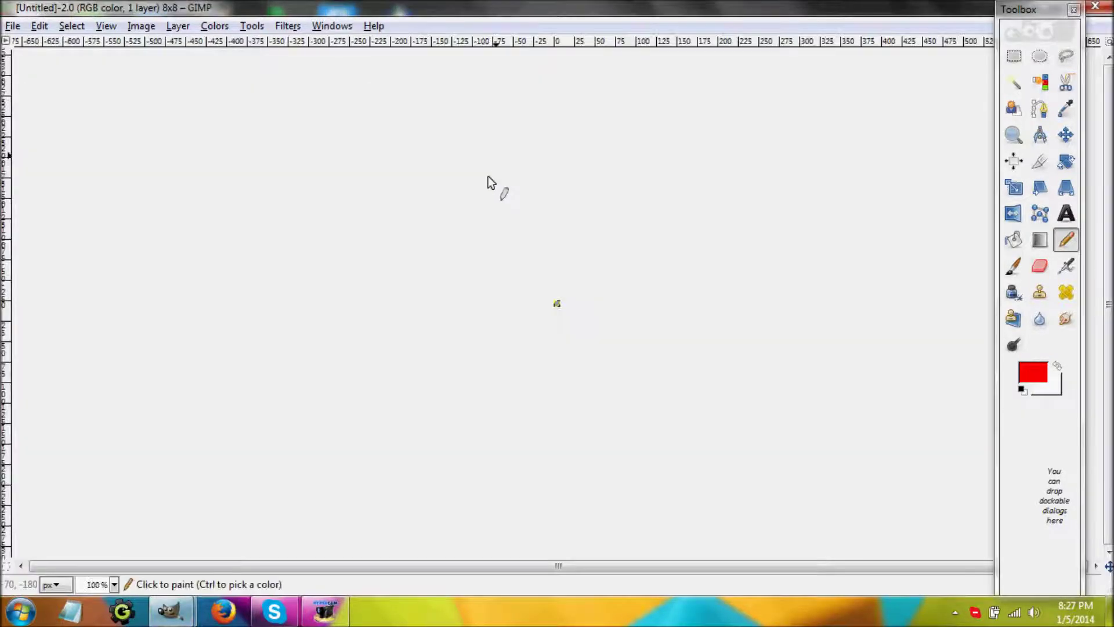
key(plus)
key(plus)
key(plus)
key(plus)
key(plus)
key(plus)
key(plus)
key(plus)
key(plus)
key(plus)
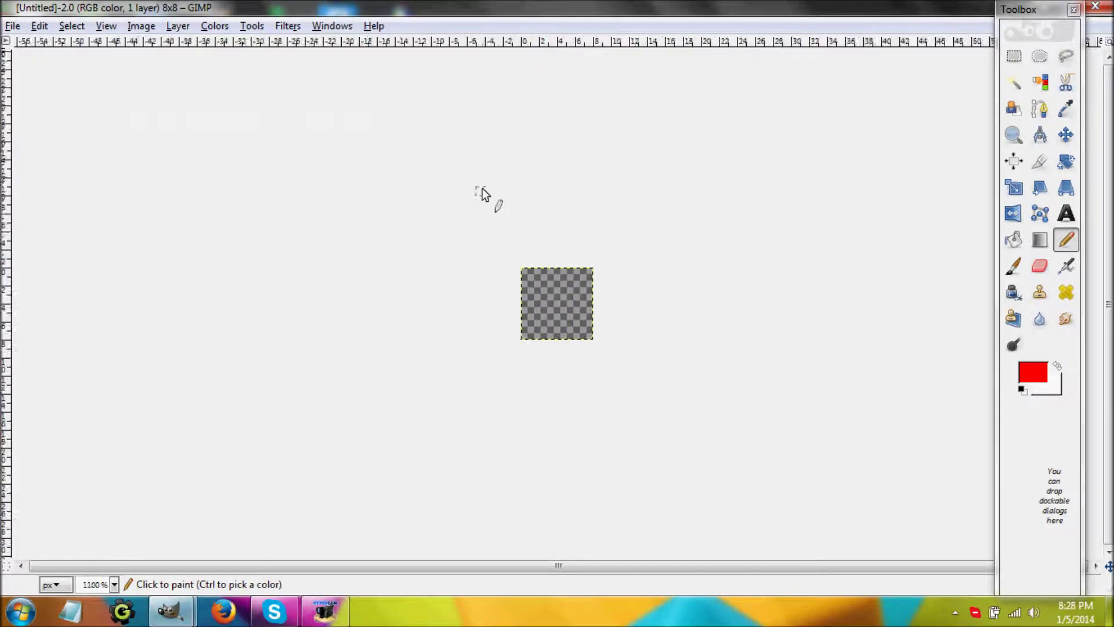
key(plus)
key(plus)
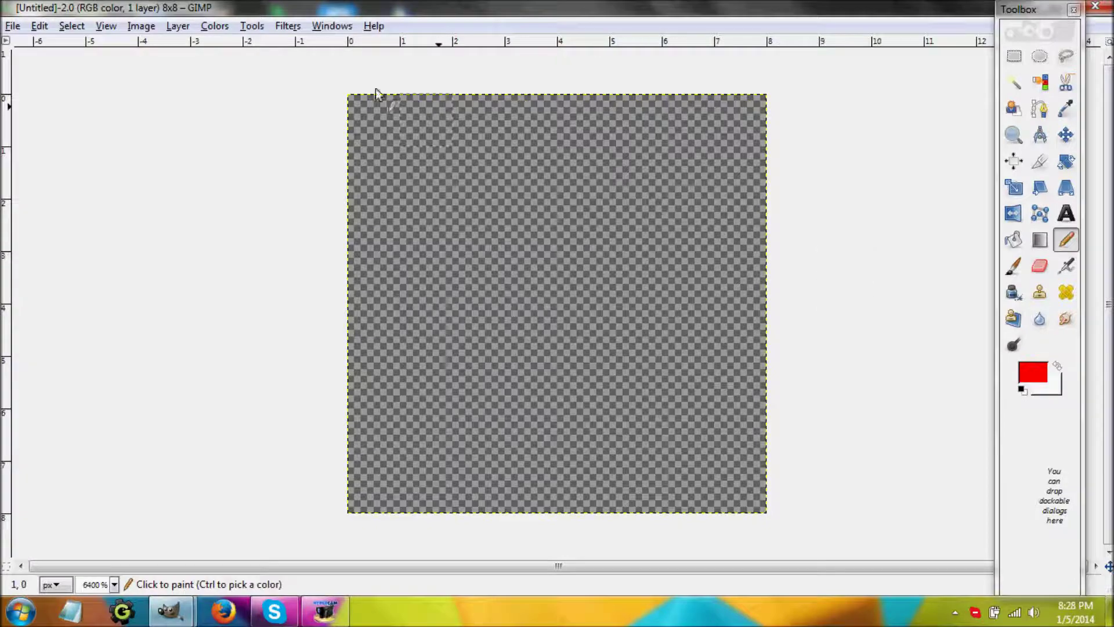
Step: Configure grid spacing of 4×4 pixels and turn on View > Show Grid
click(144, 26)
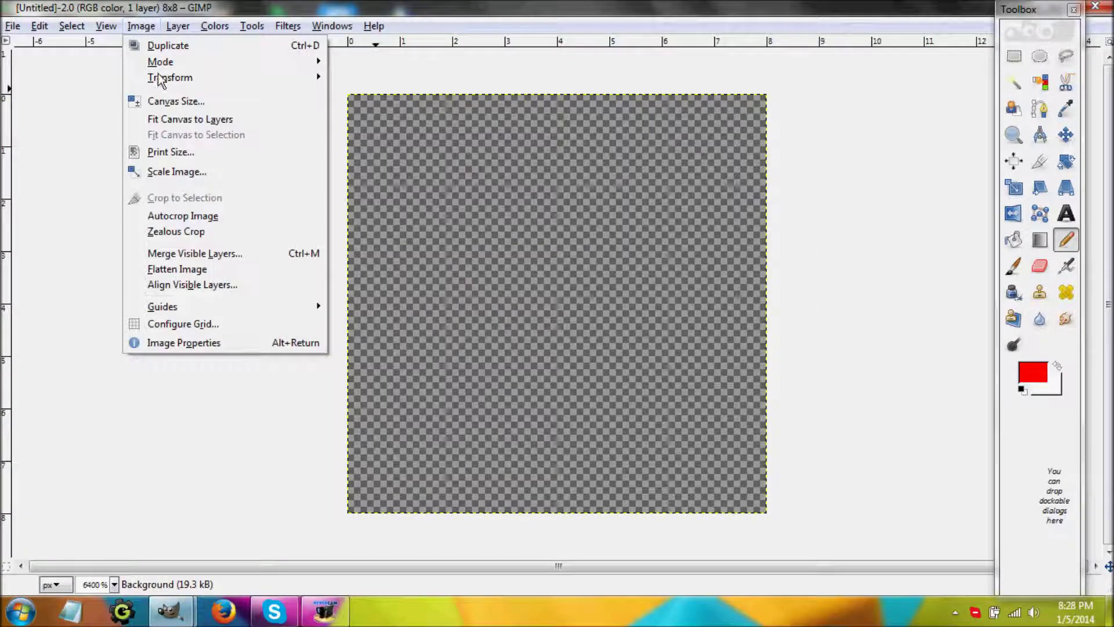
click(177, 325)
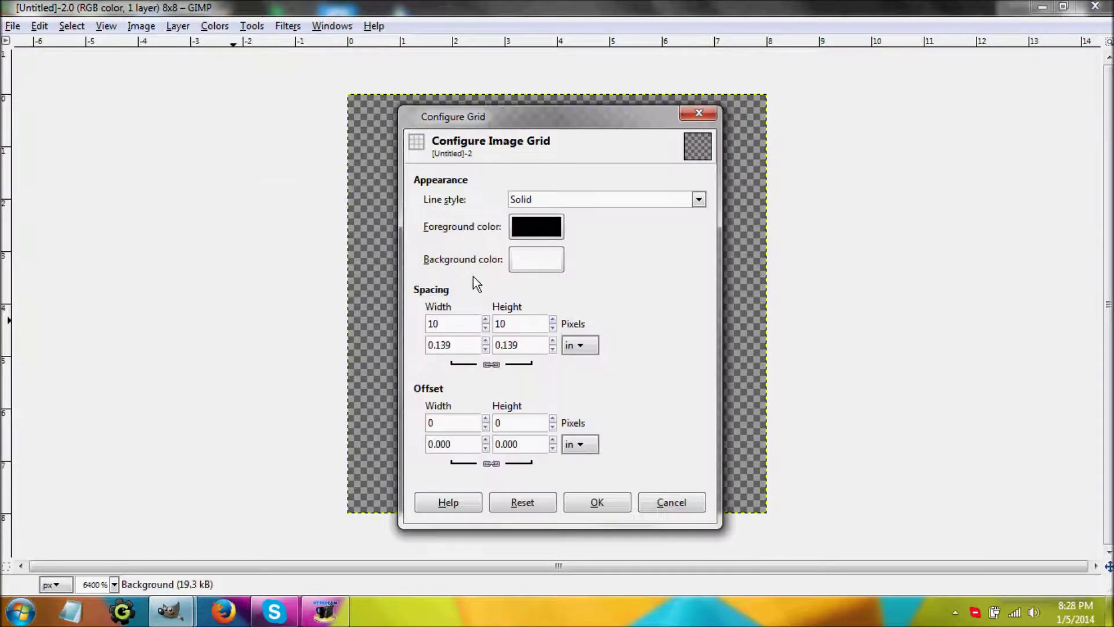
drag(462, 325, 431, 327)
text(4)
key(Tab)
text(4)
click(594, 501)
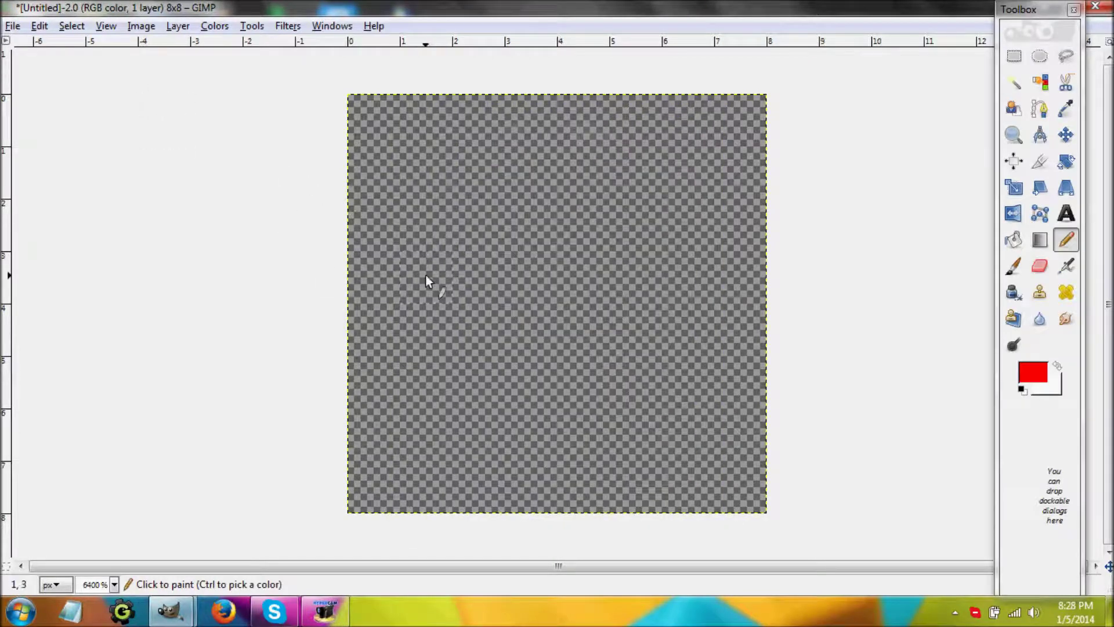
click(106, 26)
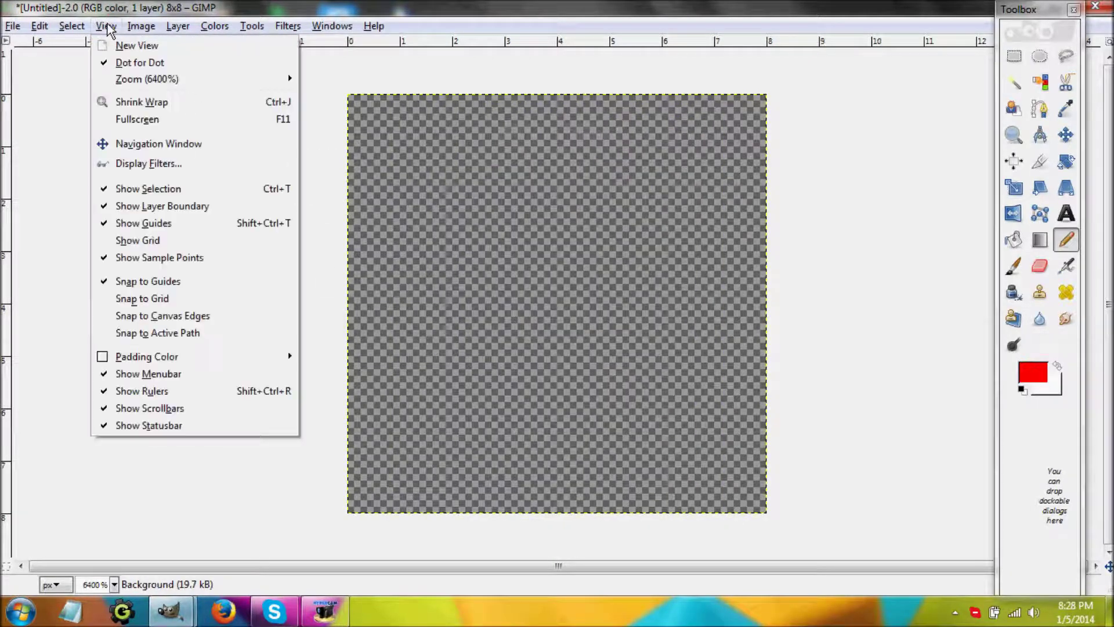
click(137, 240)
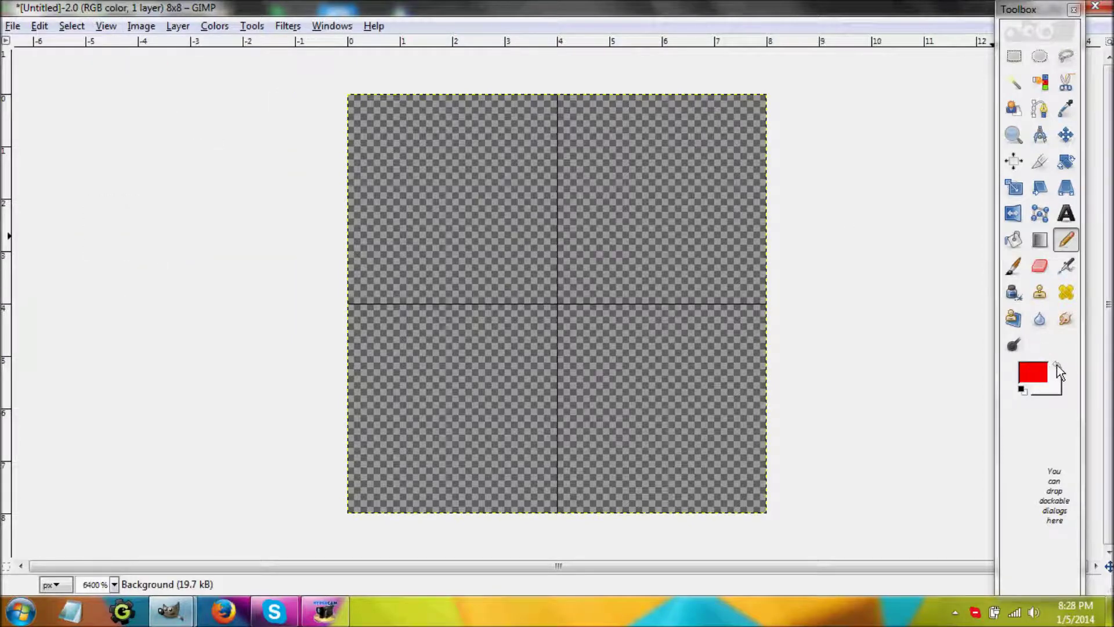
Step: Confirm the Pencil tool uses the hard-edged 1-pixel brush
click(1074, 239)
double_click(1074, 239)
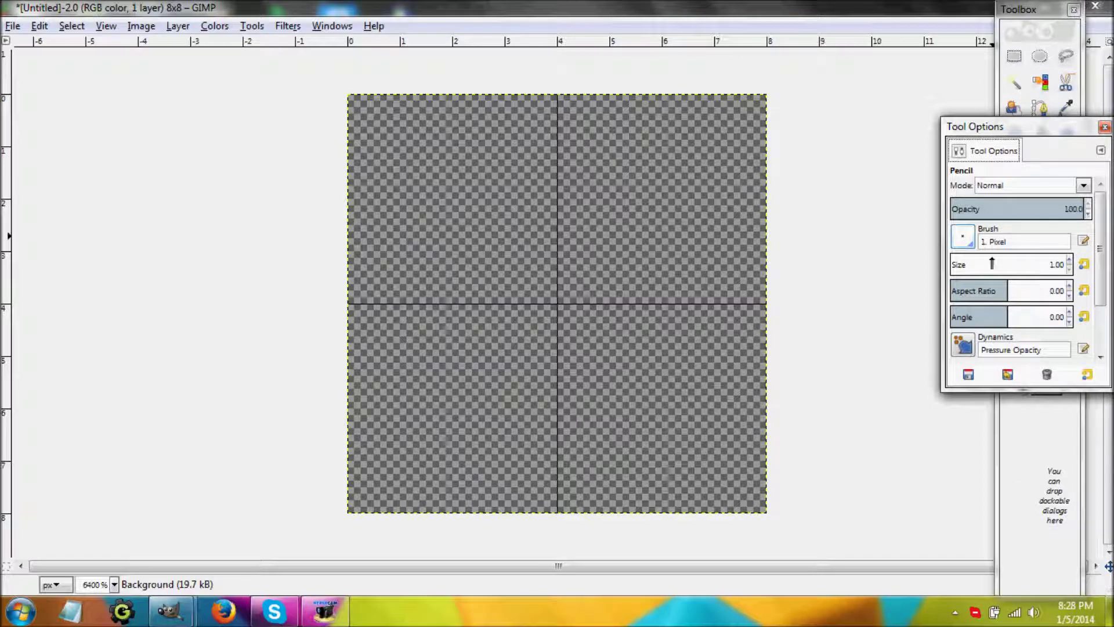
click(964, 238)
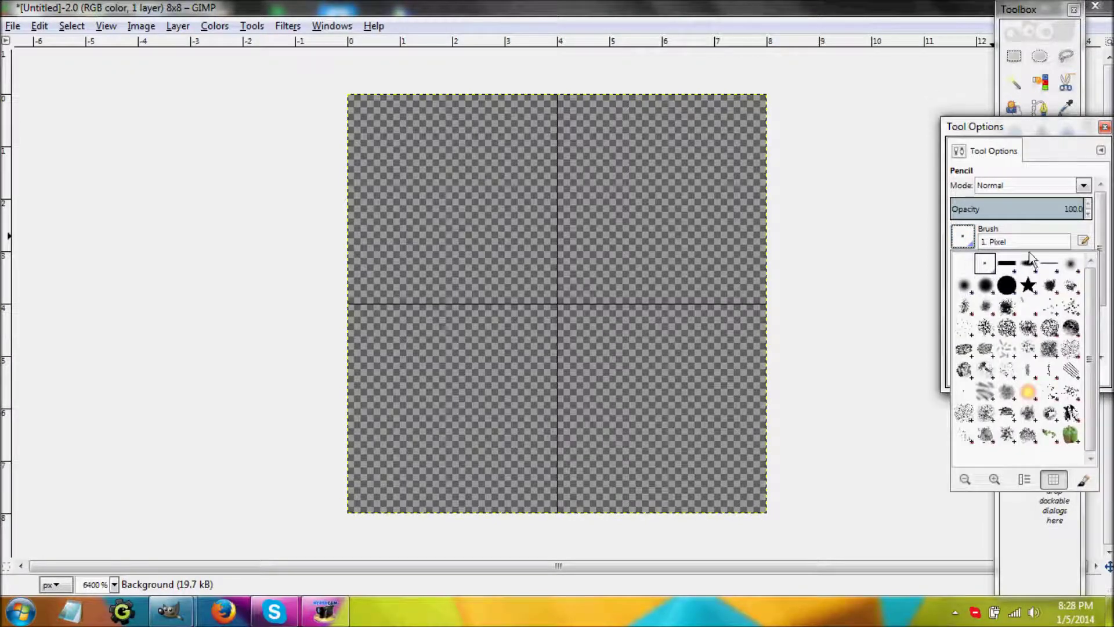
click(972, 242)
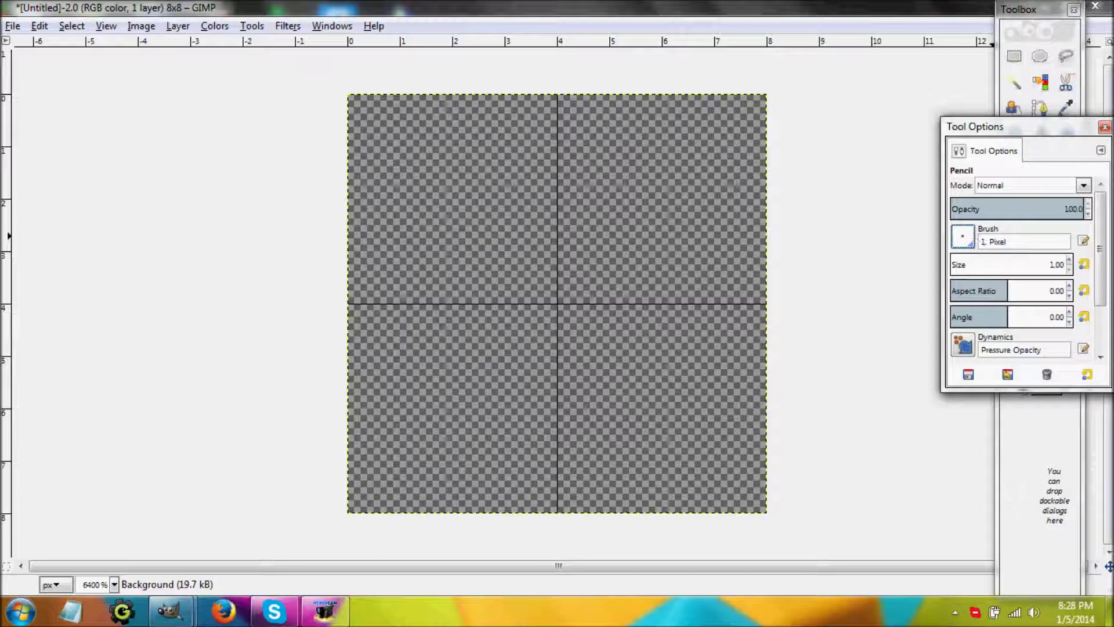
click(1104, 127)
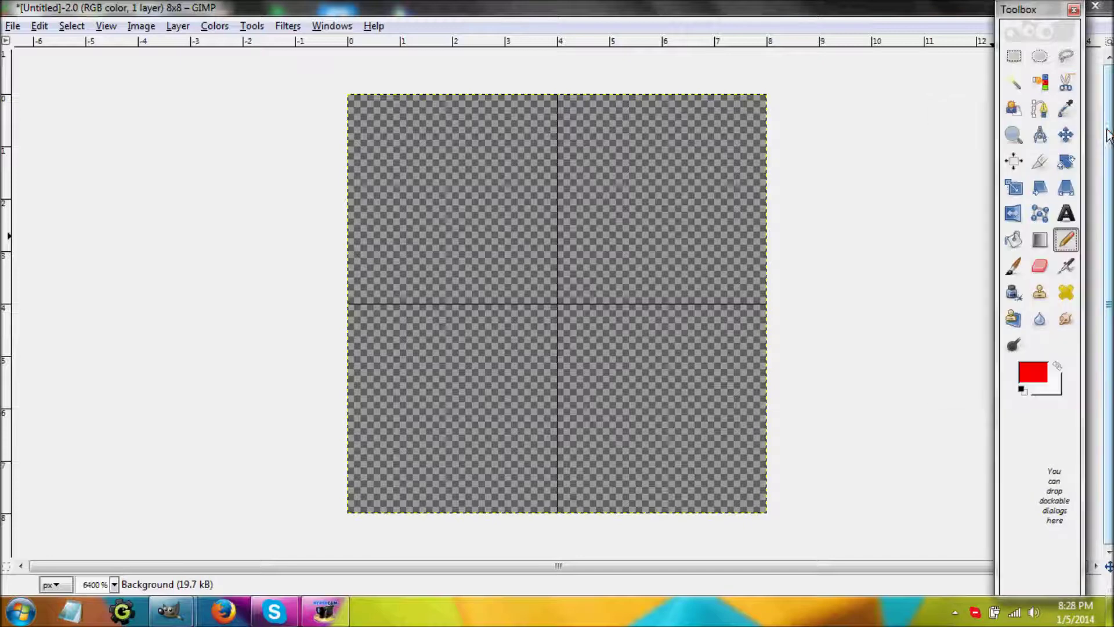
Step: Verify the Eraser also uses the 1-pixel brush, reselect the Pencil and edit the foreground colour
double_click(1041, 267)
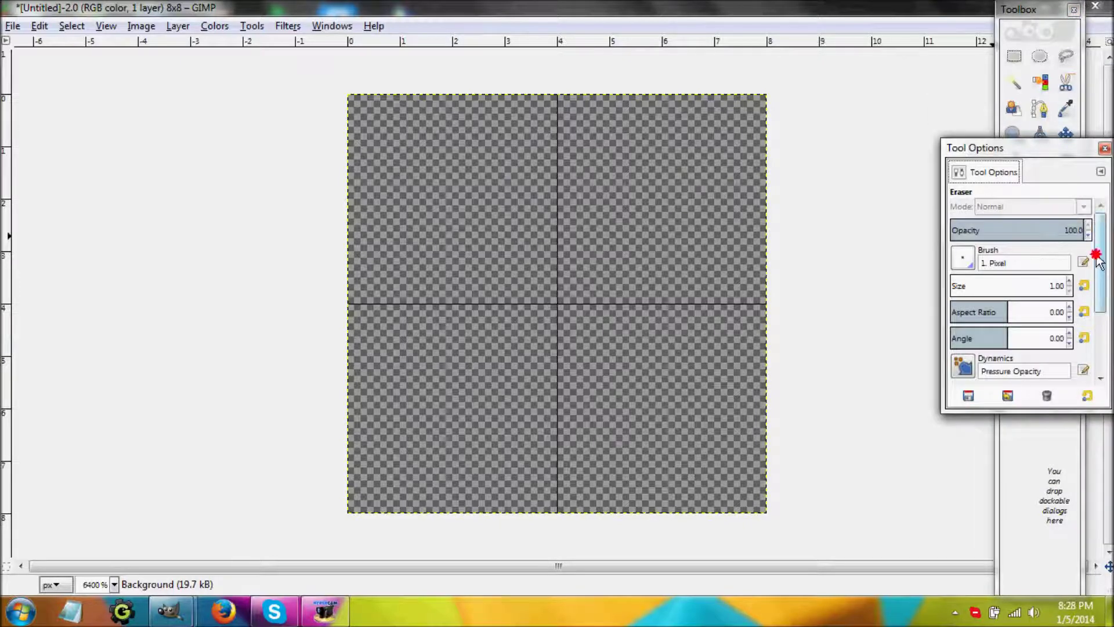
scroll(1098, 261, down, 3)
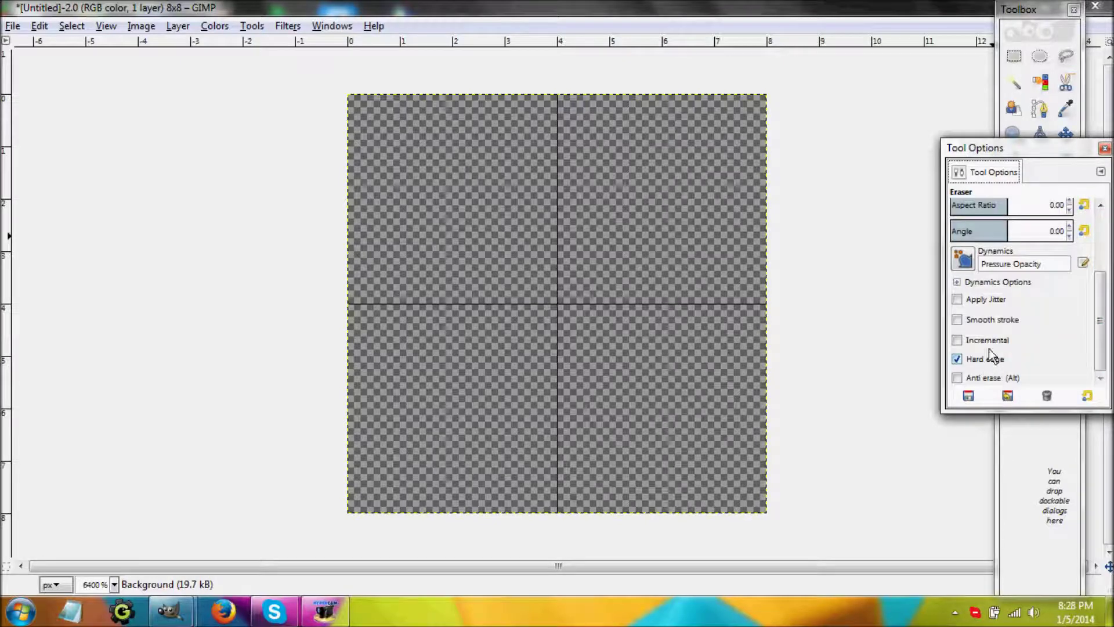
click(1105, 148)
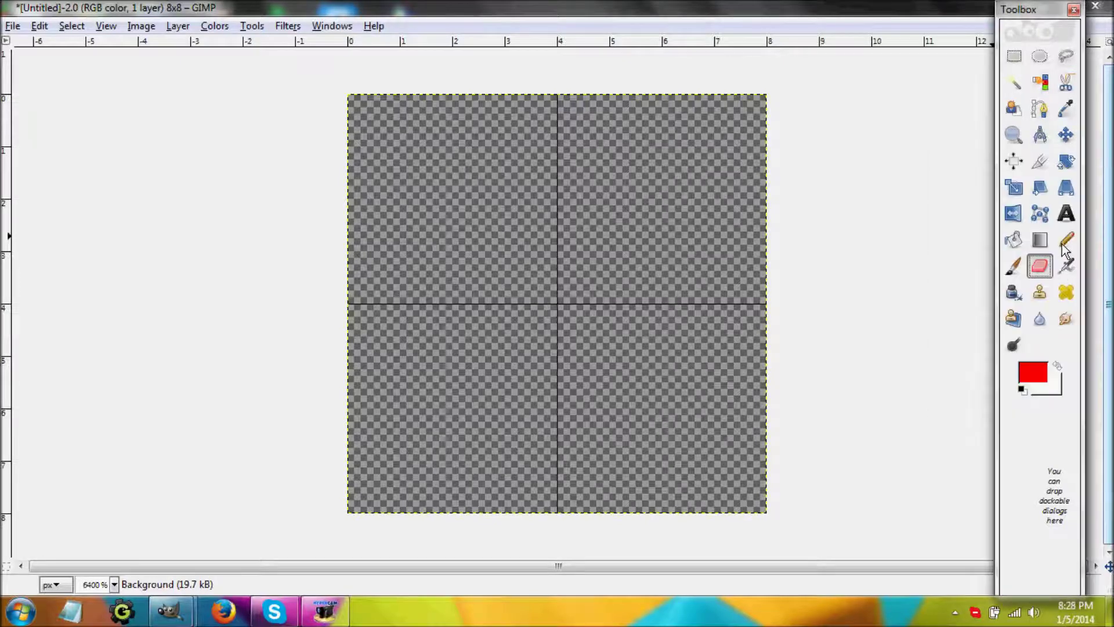
click(1063, 243)
click(1027, 369)
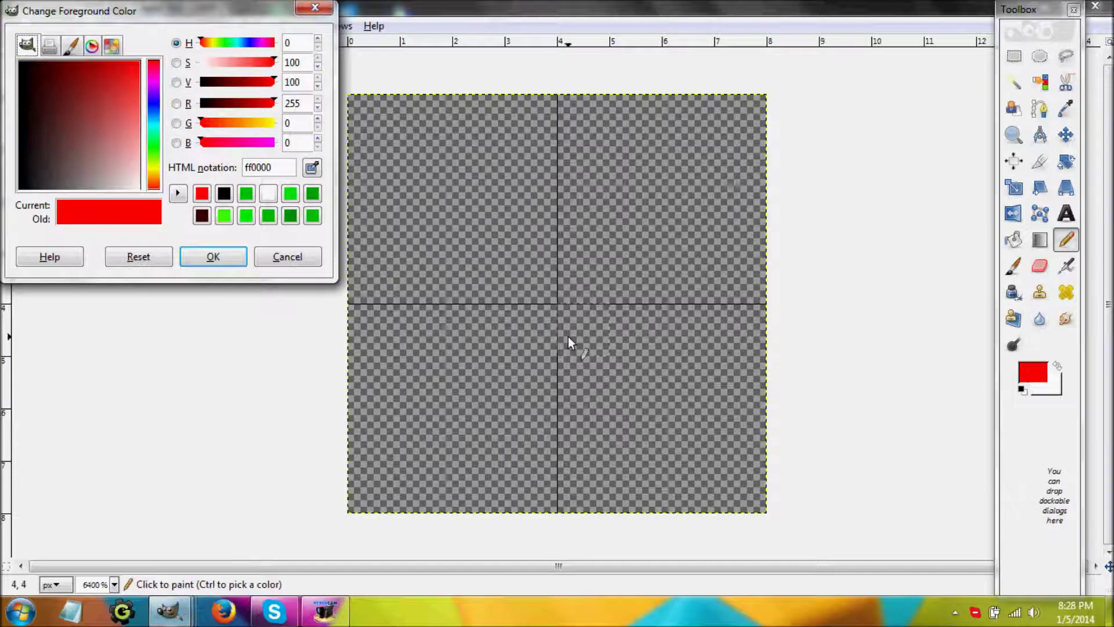
Step: Pick the pale skin colour ffe088 on the Wheel/Triangle tab and confirm it
click(224, 82)
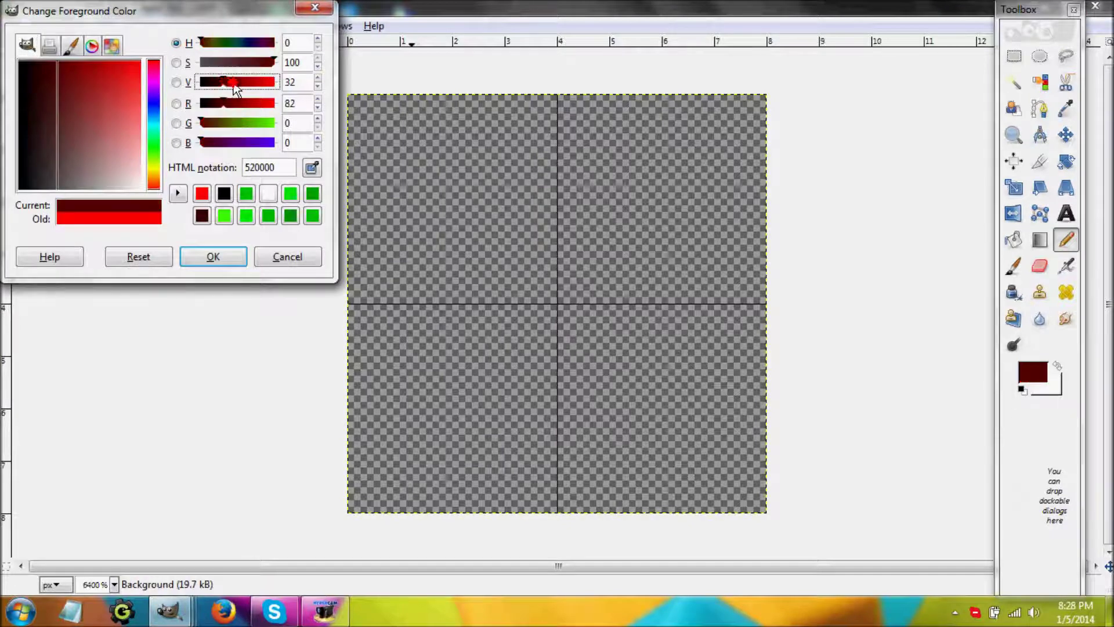
drag(224, 82, 277, 82)
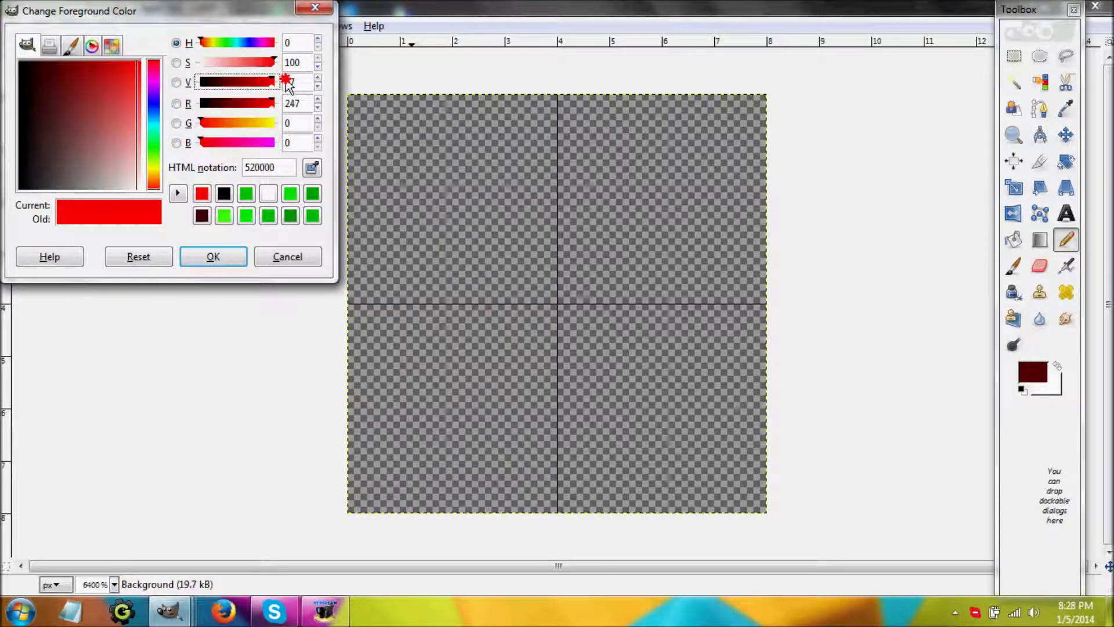
click(91, 47)
drag(128, 83, 113, 134)
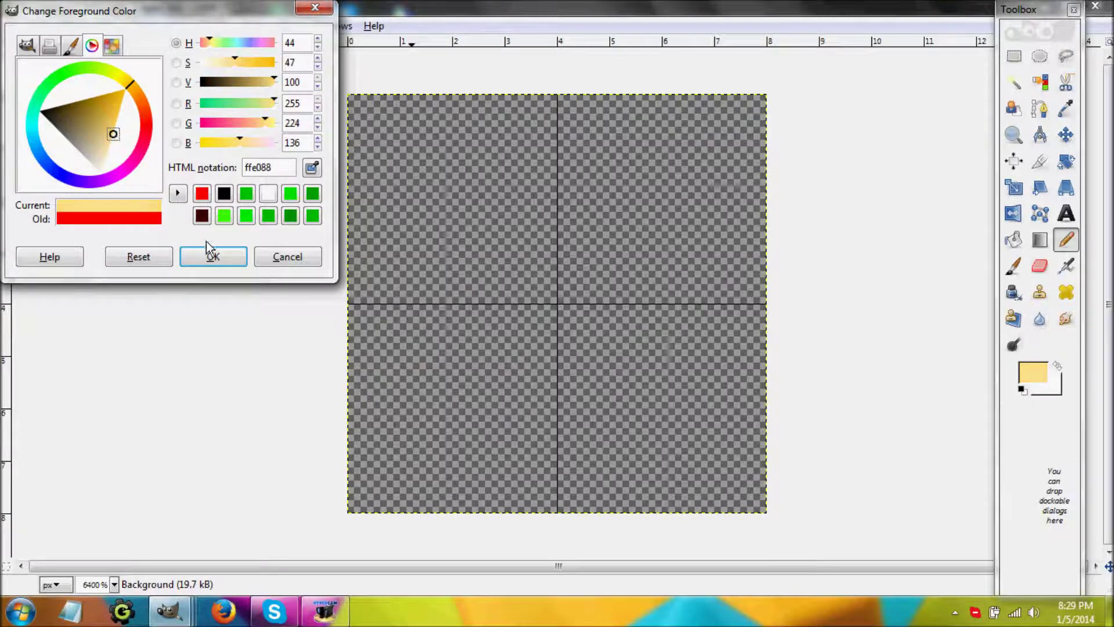
click(210, 253)
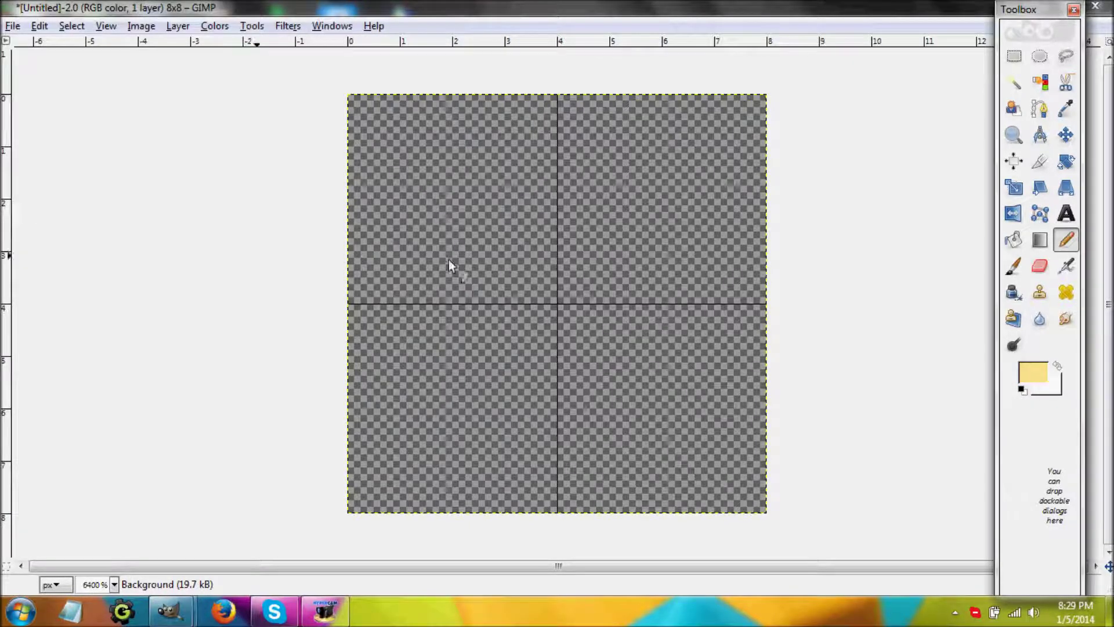
Step: Paint skin pixels at (2,3), (3,3), (4,3), (5,3) and (4,2)
click(545, 289)
click(588, 287)
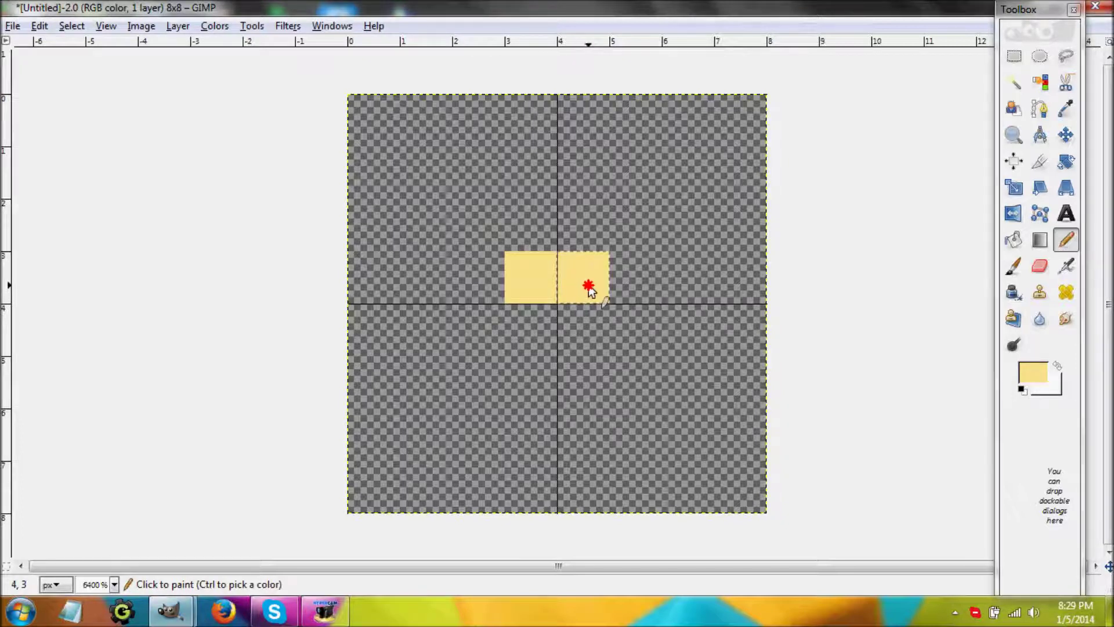
click(618, 284)
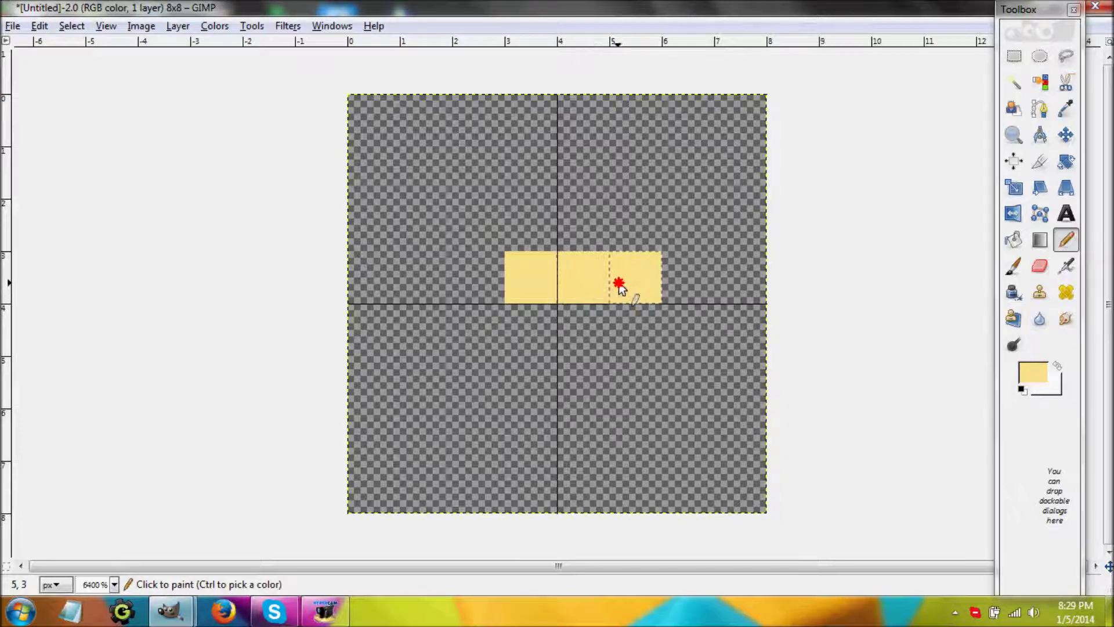
click(489, 270)
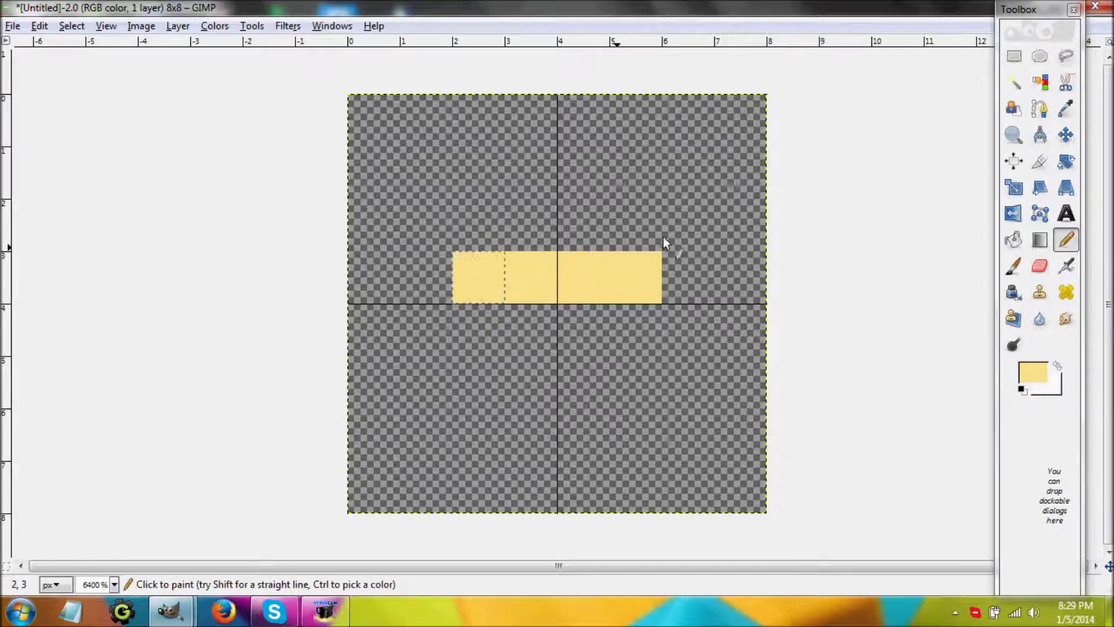
click(594, 229)
Step: Switch to black and paint the eyes at (3,2) and (5,2)
click(1032, 372)
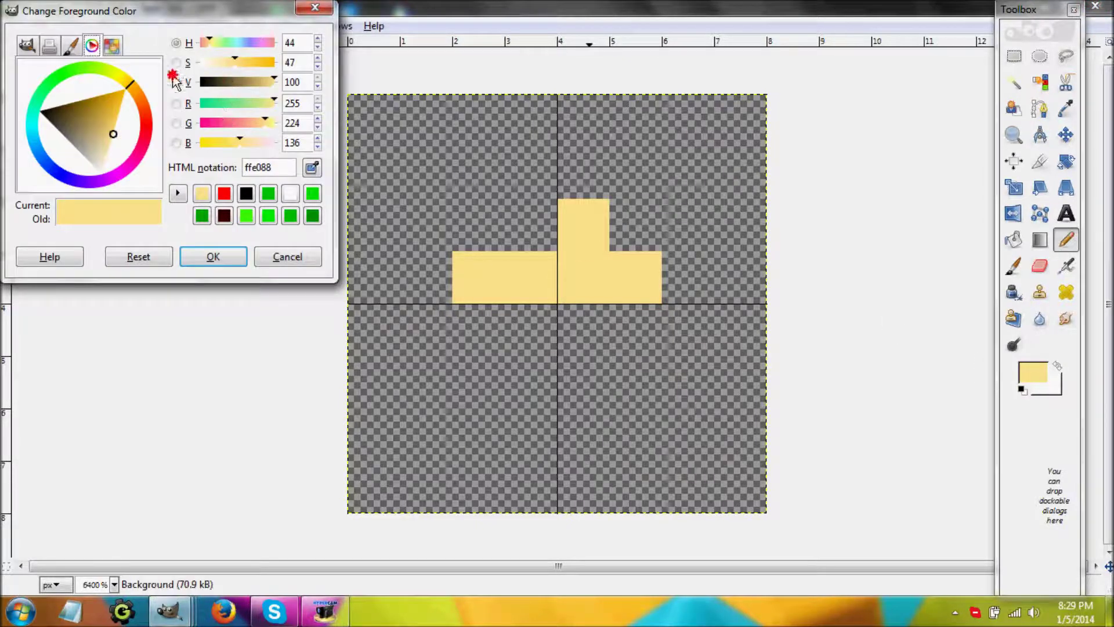
drag(225, 82, 177, 82)
click(214, 256)
click(543, 235)
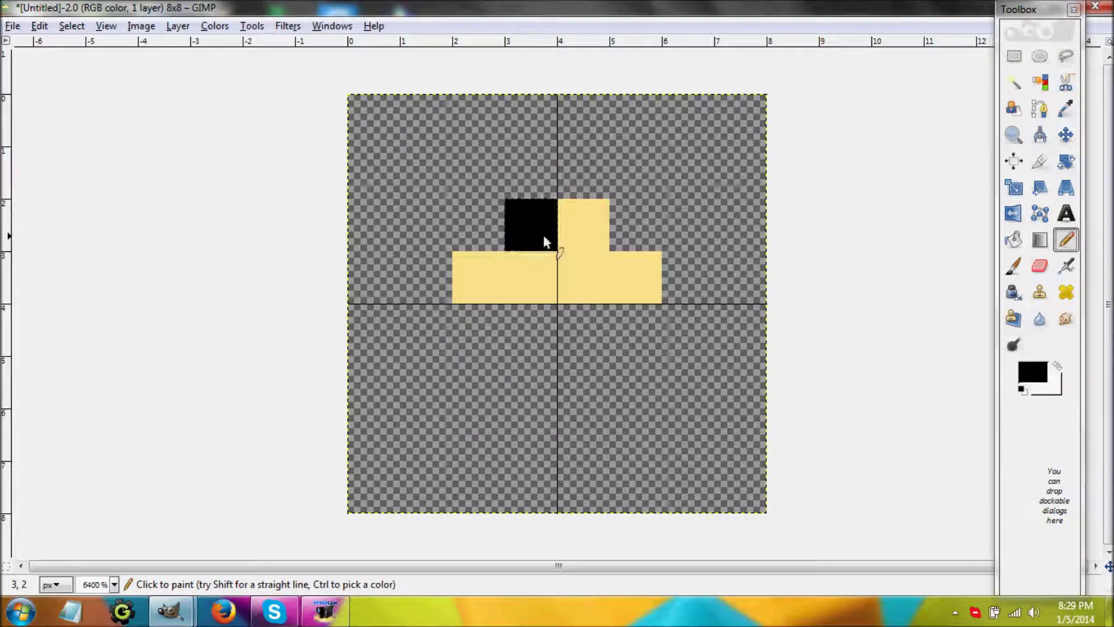
click(618, 229)
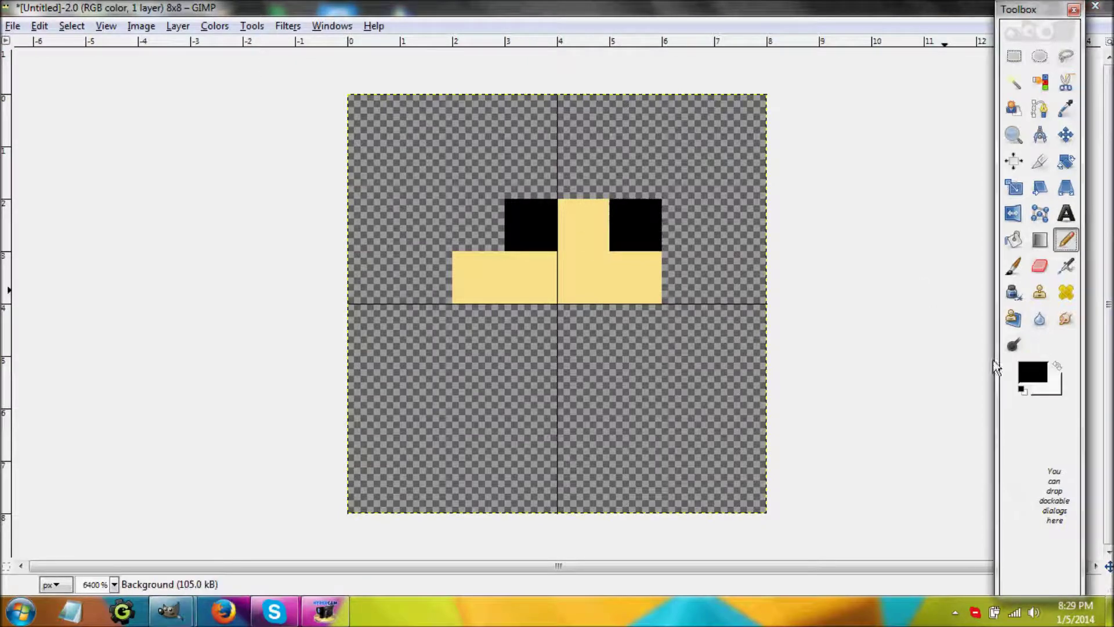
Step: Switch to dark brown and paint hair at (2,2), across row 1 and down the left side
click(1033, 374)
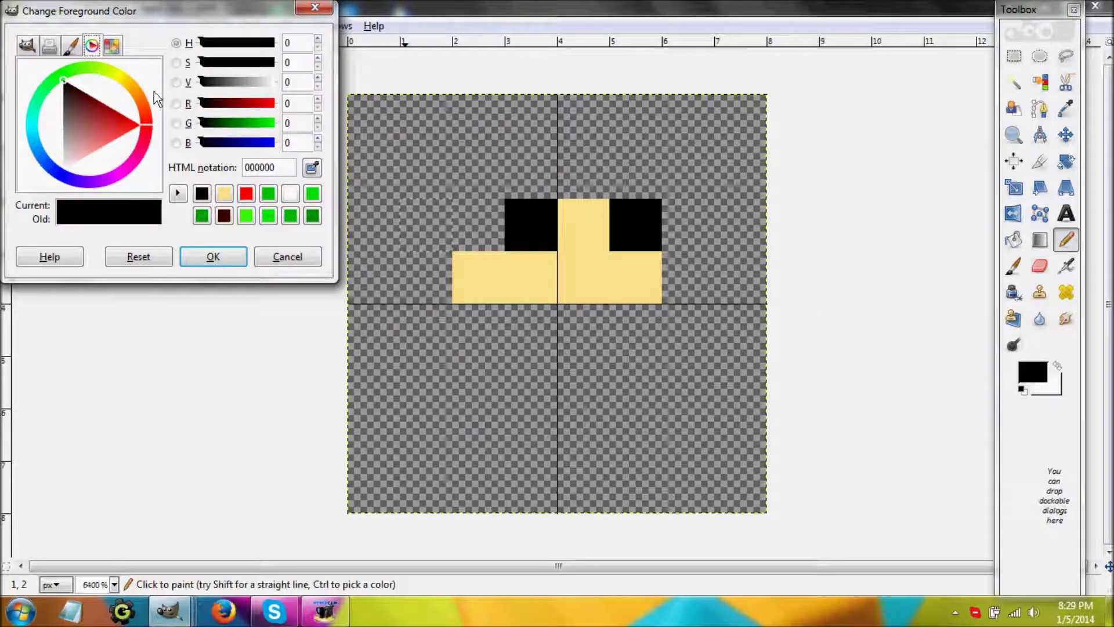
click(130, 91)
drag(75, 104, 58, 100)
click(215, 259)
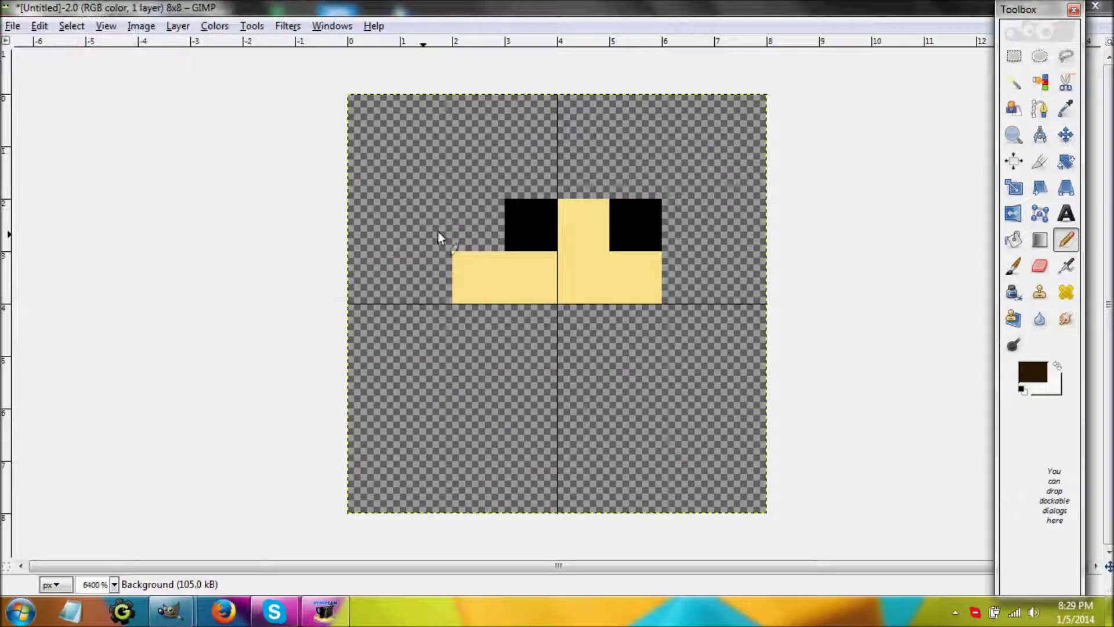
click(478, 228)
mouse_move(480, 206)
mouse_down()
mouse_move(492, 186)
mouse_move(676, 179)
mouse_up()
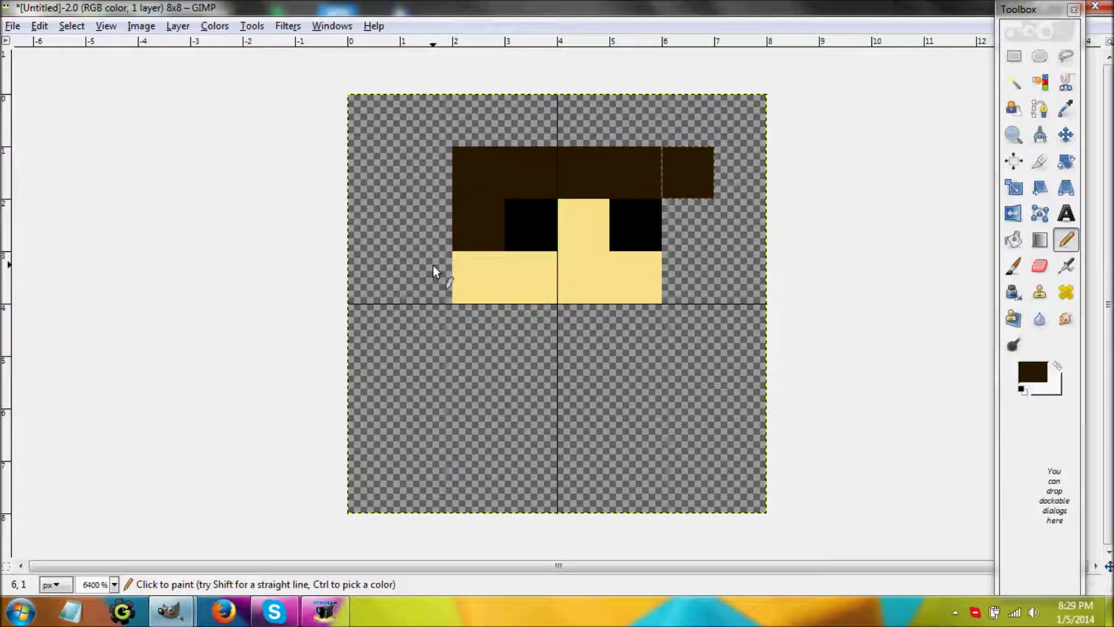
drag(433, 266, 435, 187)
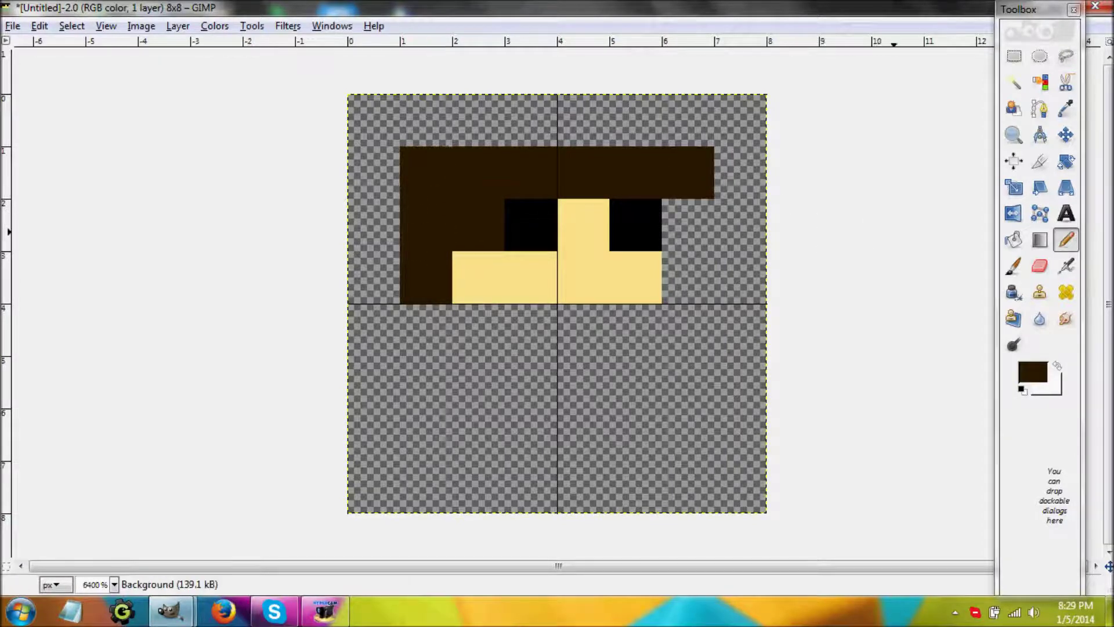
Step: Set the painting colour to the green 00c600
click(1033, 371)
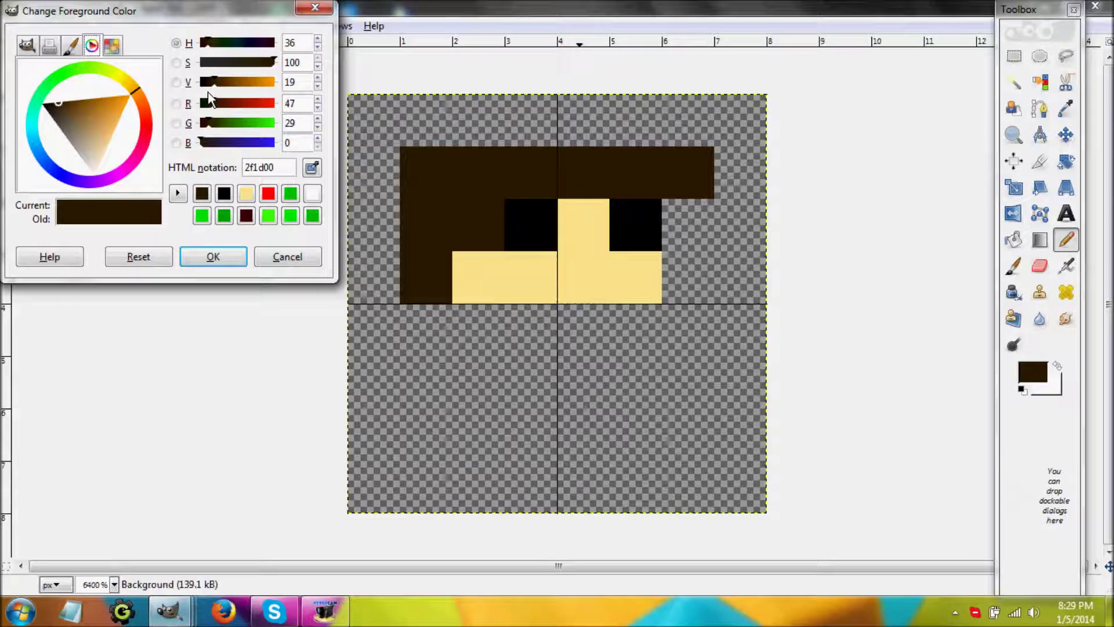
drag(234, 104, 275, 104)
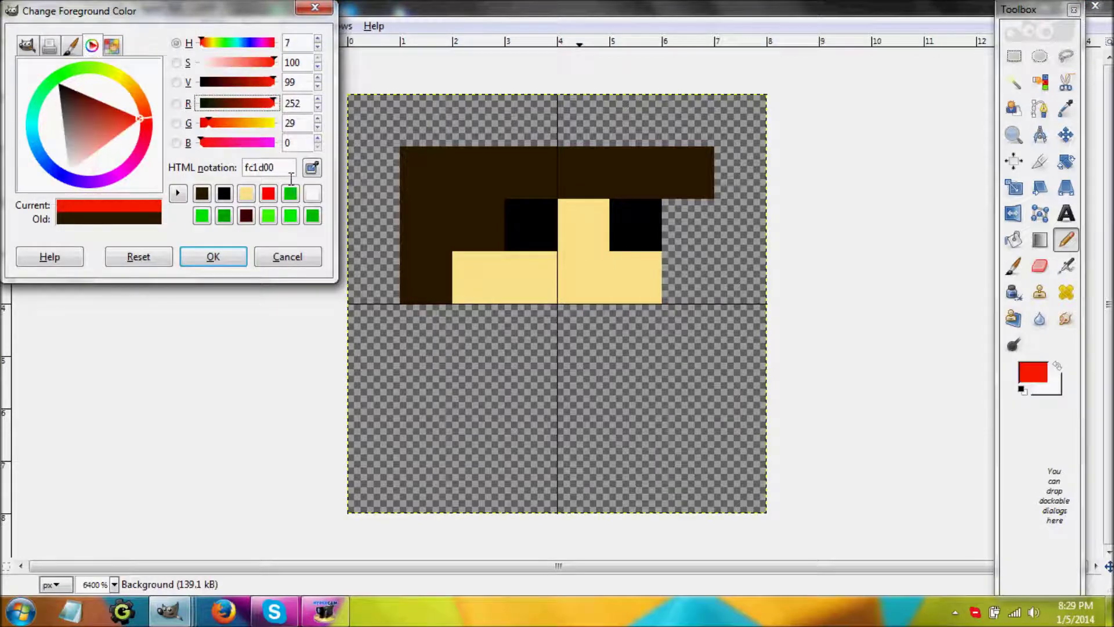
click(290, 195)
click(215, 257)
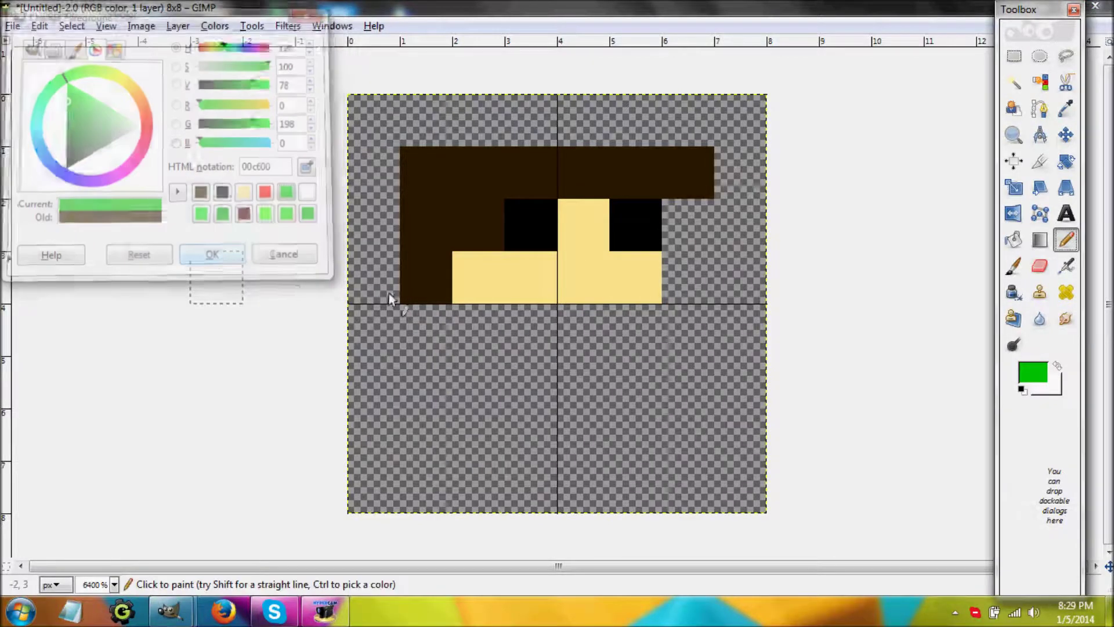
Step: Pencil the green shirt on rows 4–6, with sleeves reaching (0,4) and (6,4)
drag(542, 321, 640, 330)
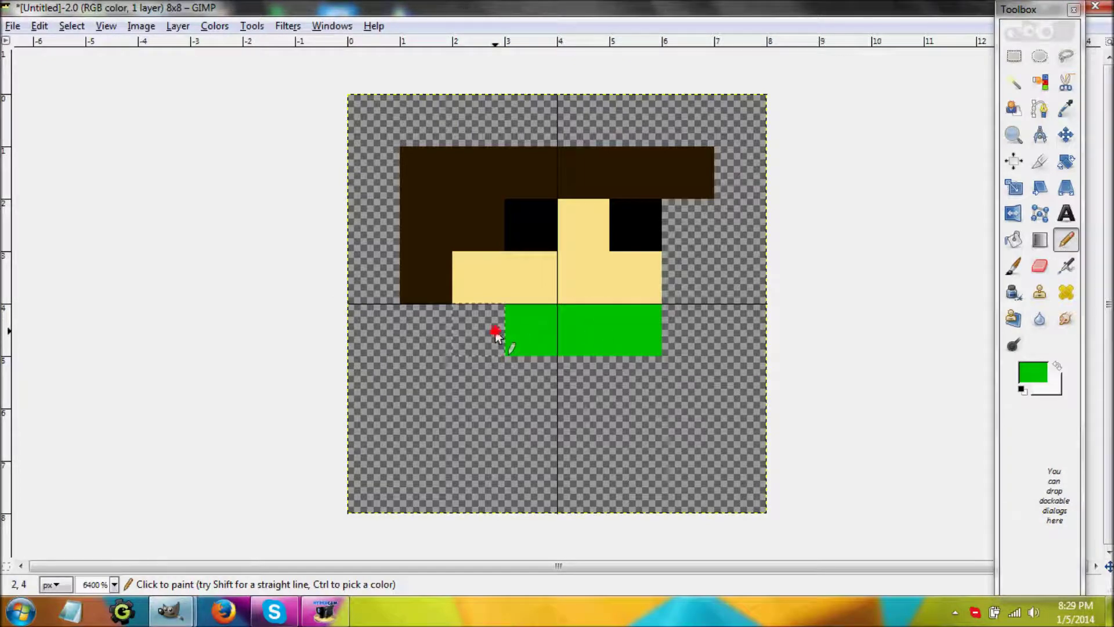
drag(494, 331, 439, 330)
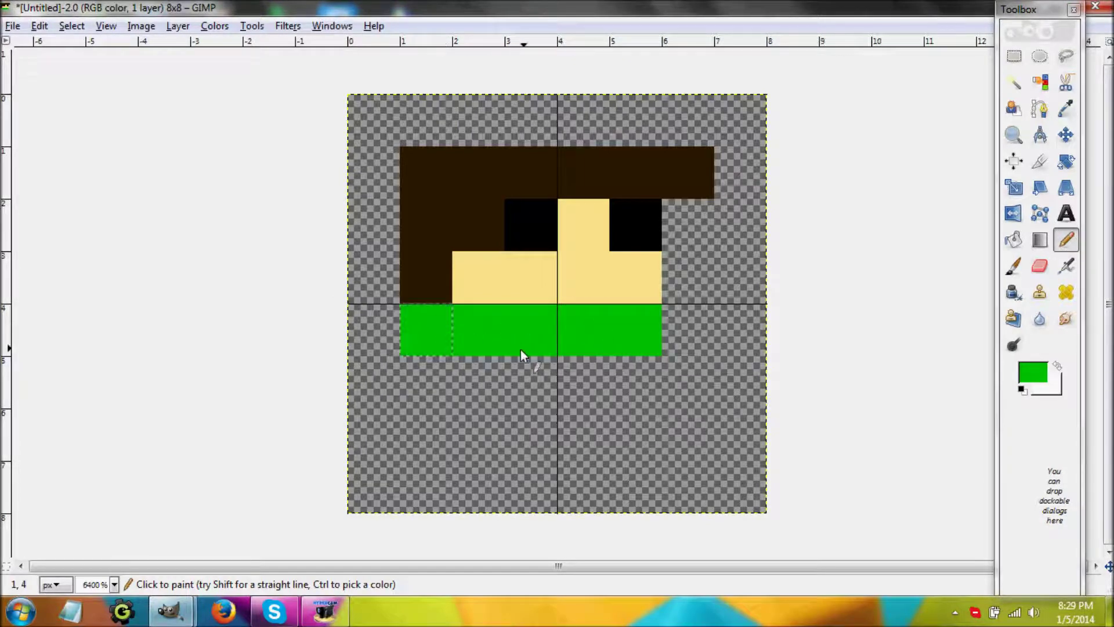
mouse_move(488, 381)
mouse_down()
mouse_move(487, 406)
mouse_move(493, 393)
mouse_move(604, 378)
mouse_move(622, 388)
mouse_up()
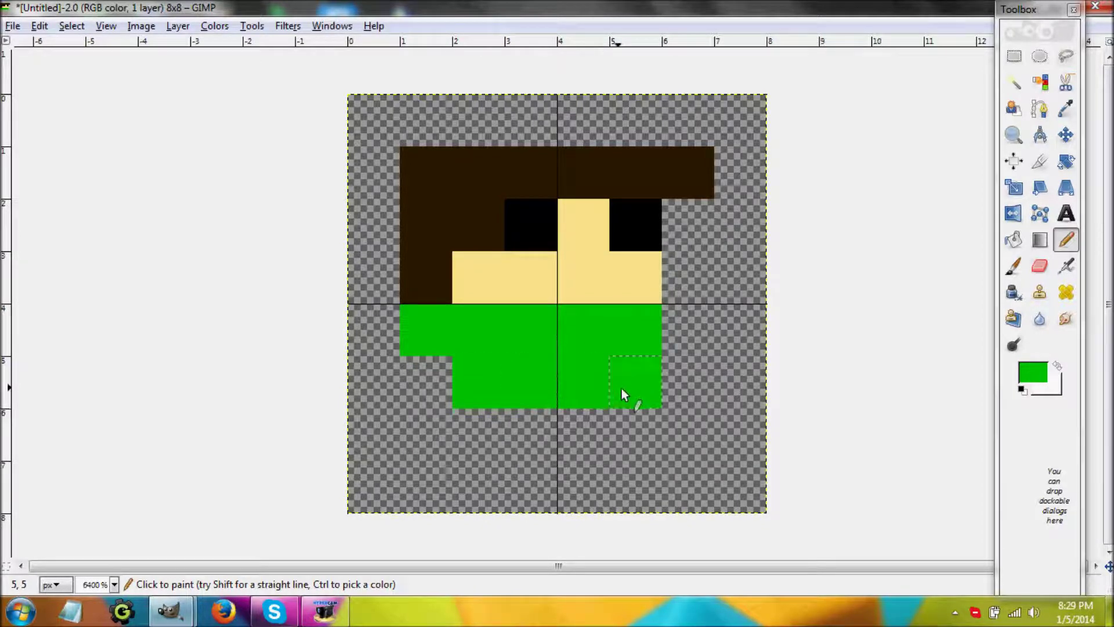
click(675, 330)
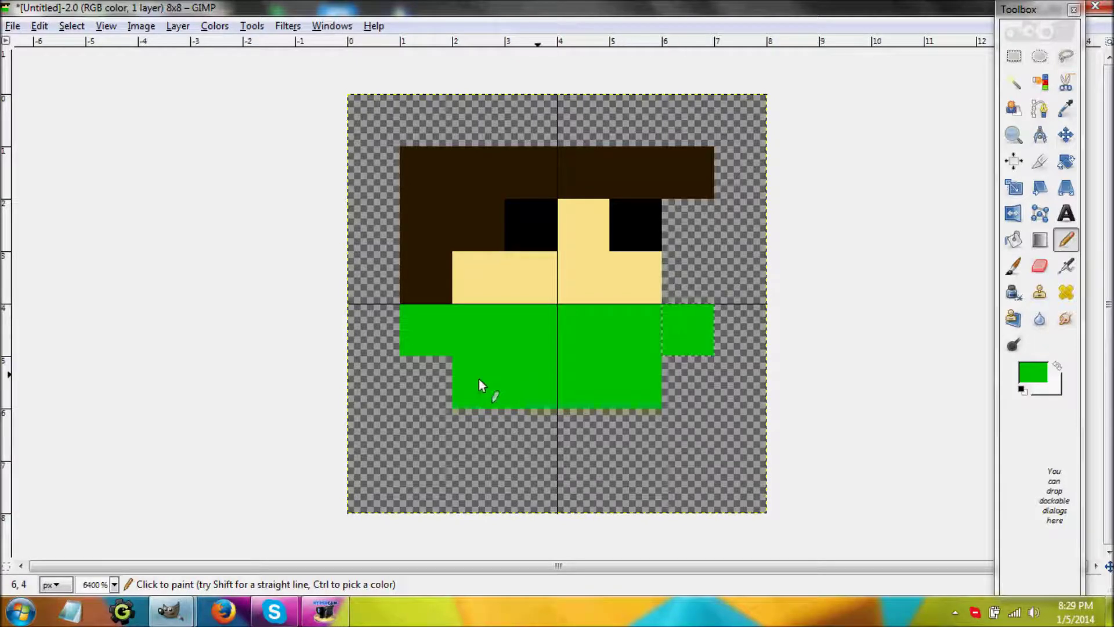
click(437, 377)
click(385, 330)
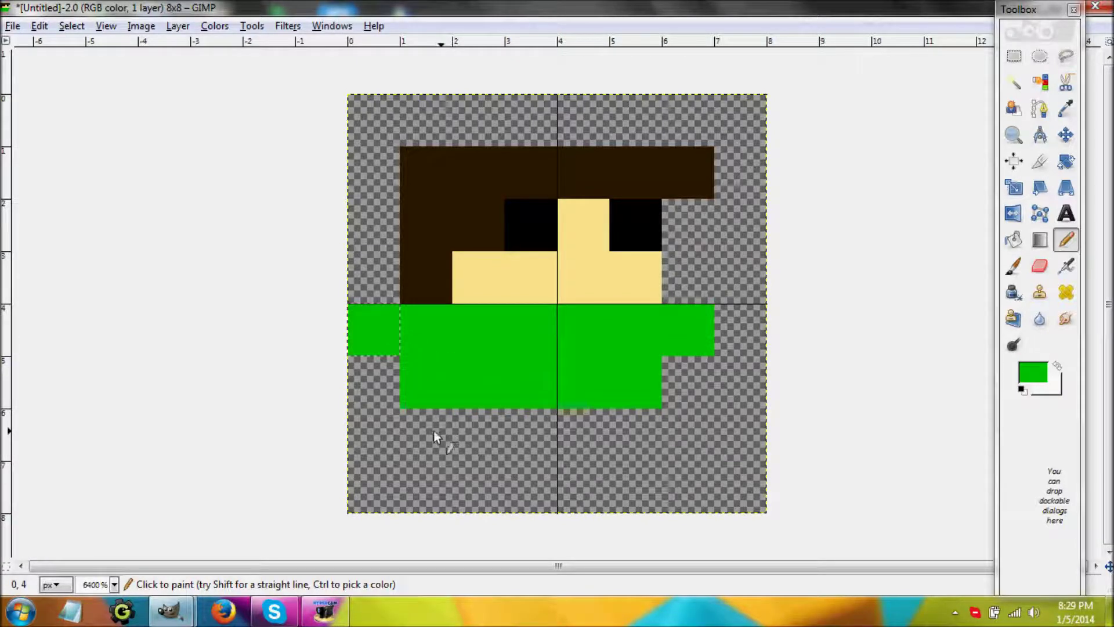
drag(423, 430, 624, 428)
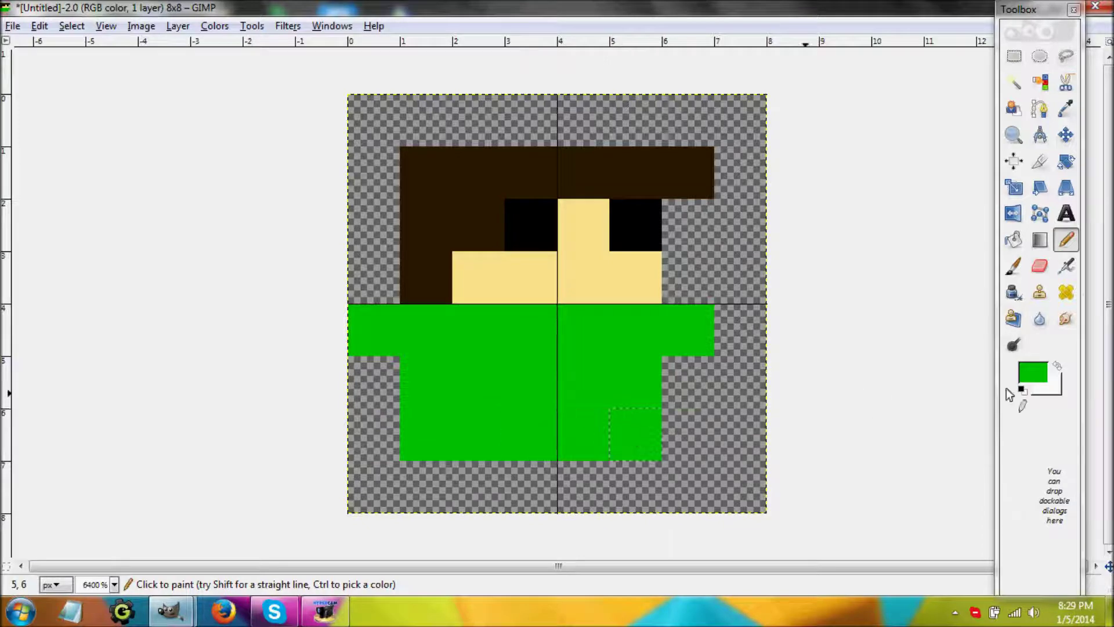
click(1032, 376)
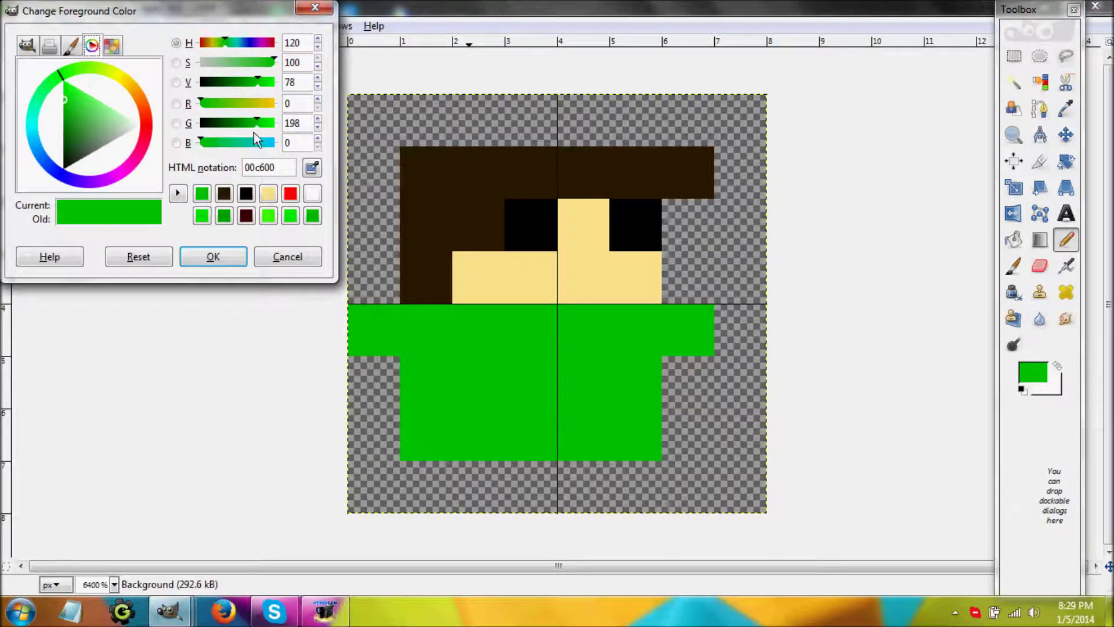
Step: Set blue to 255 for light blue and paint the jeans across row 6 and the legs
click(295, 143)
text(255)
key(Return)
click(235, 261)
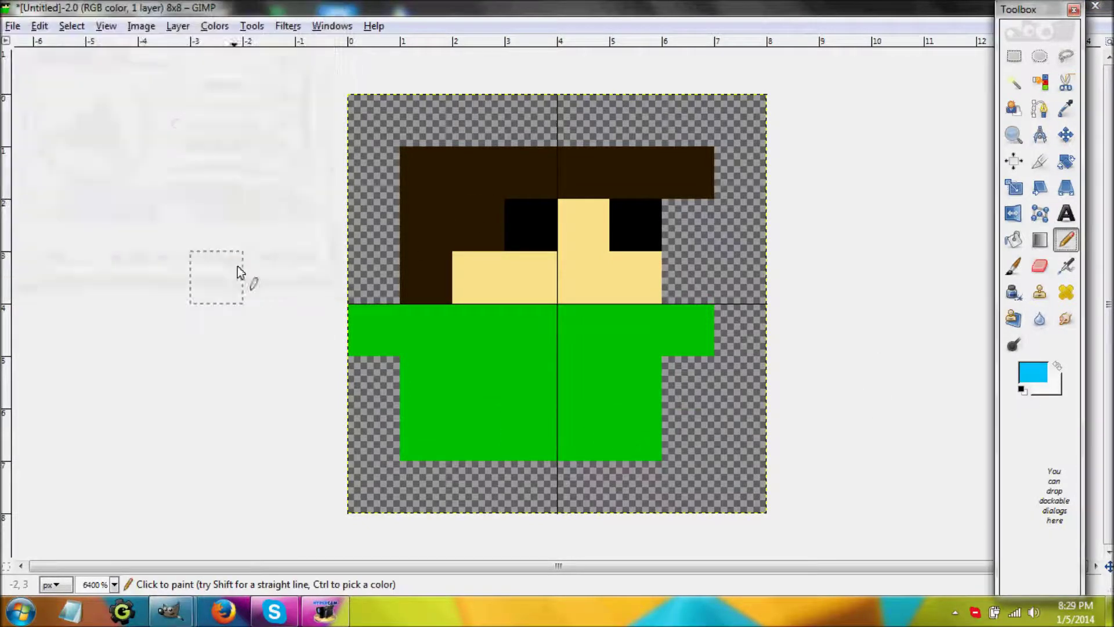
mouse_move(416, 463)
mouse_down()
mouse_move(423, 484)
mouse_move(448, 443)
mouse_move(653, 437)
mouse_move(654, 494)
mouse_up()
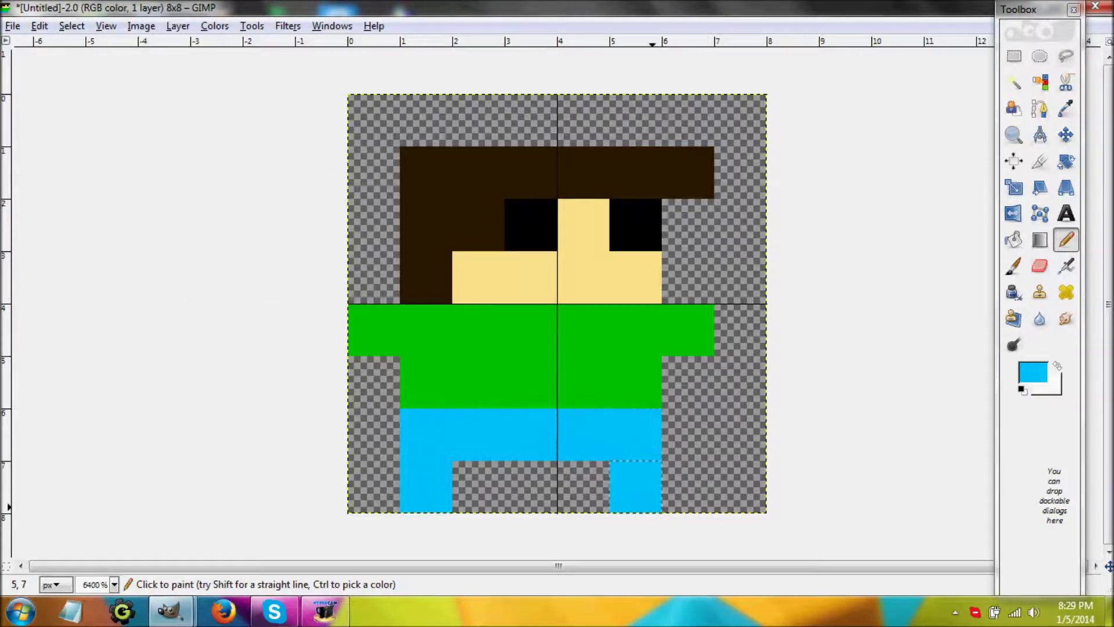
Step: Sample the skin colour from the face and paint hands at (6,5) and (0,5)
click(1066, 109)
click(607, 273)
key(n)
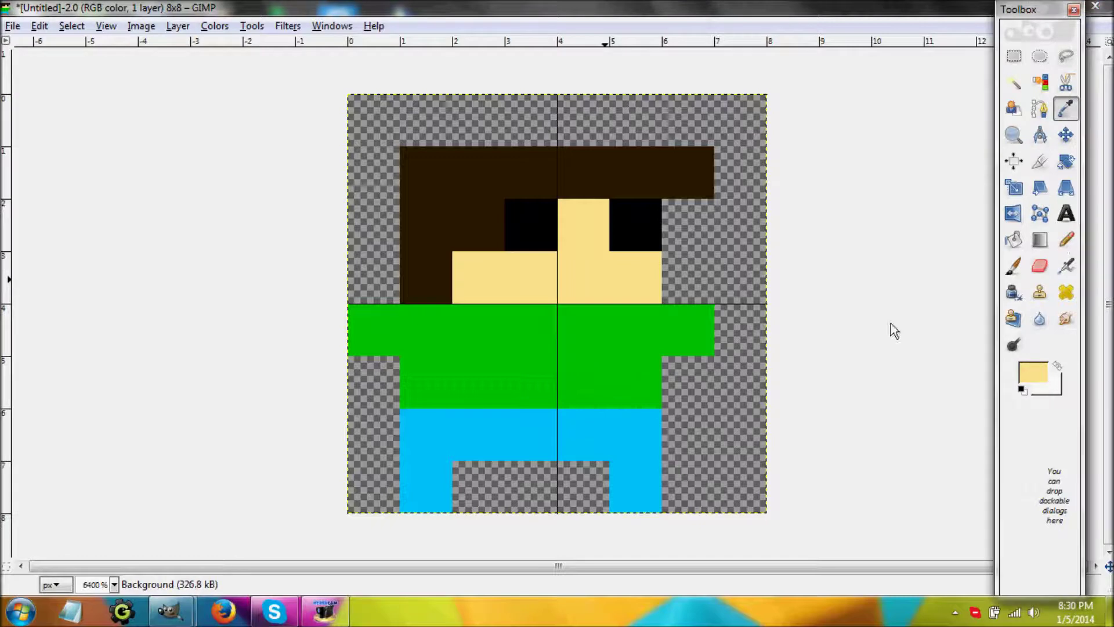
click(690, 388)
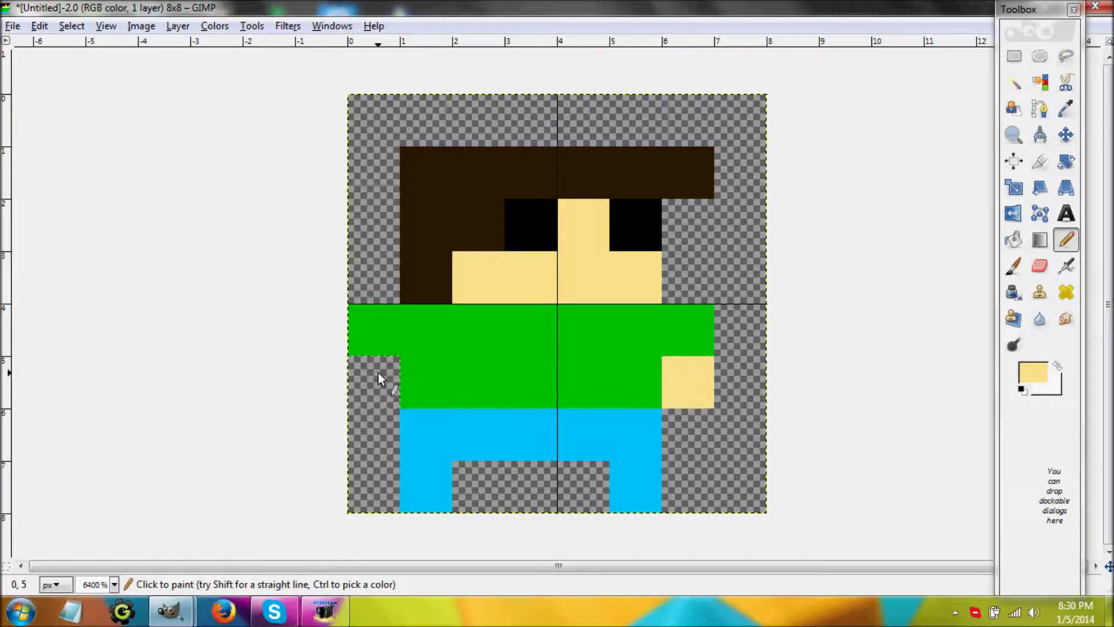
click(378, 372)
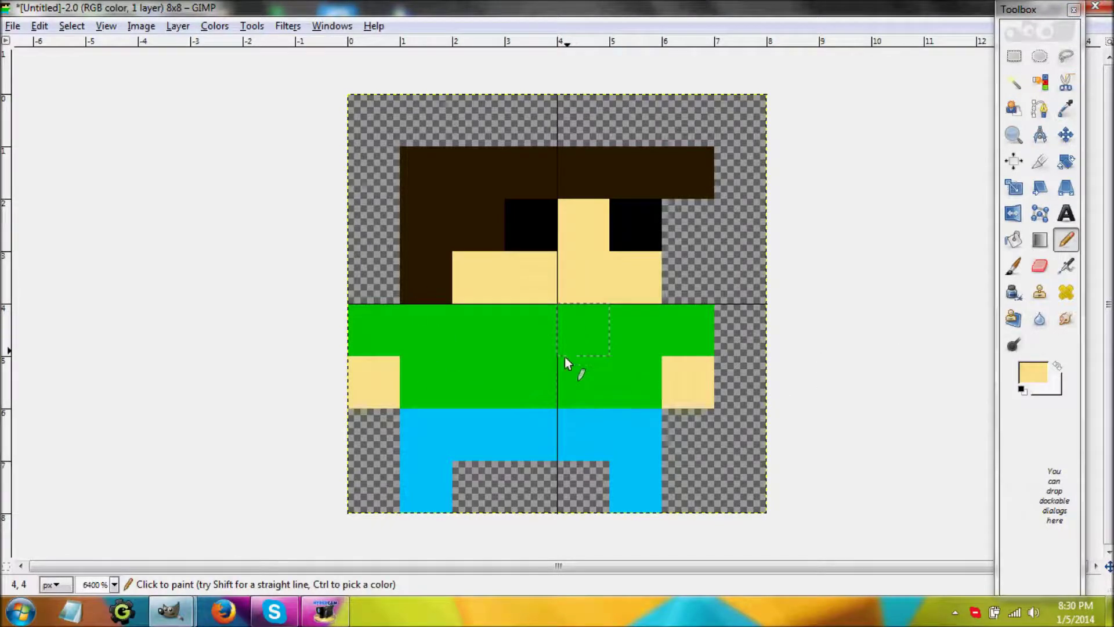